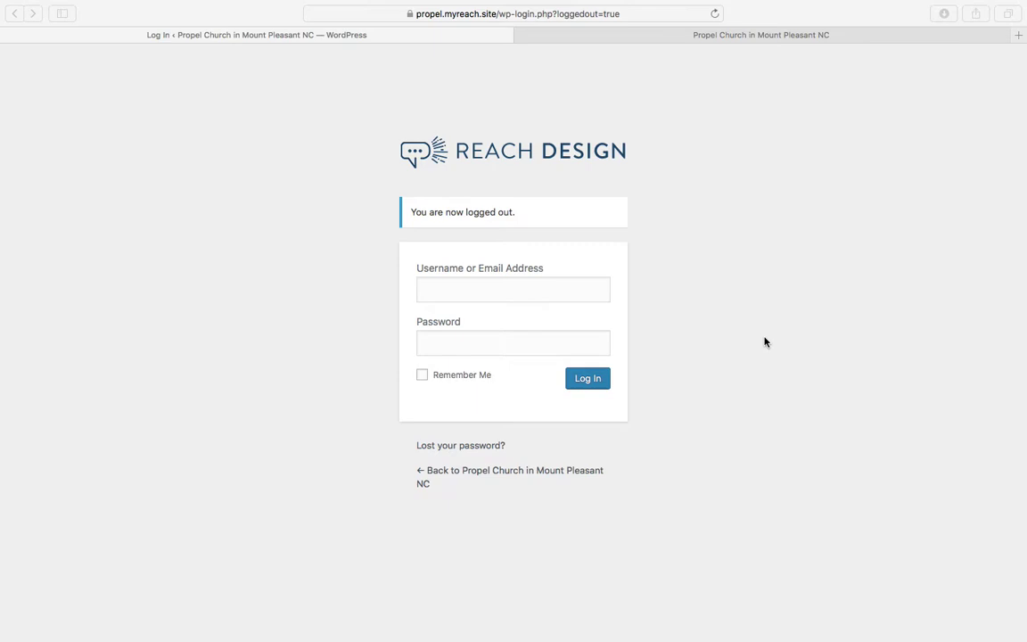
# - Log in to the WordPress admin dashboard using the second saved login for this site, including its stored password
pyautogui.click(550, 288)
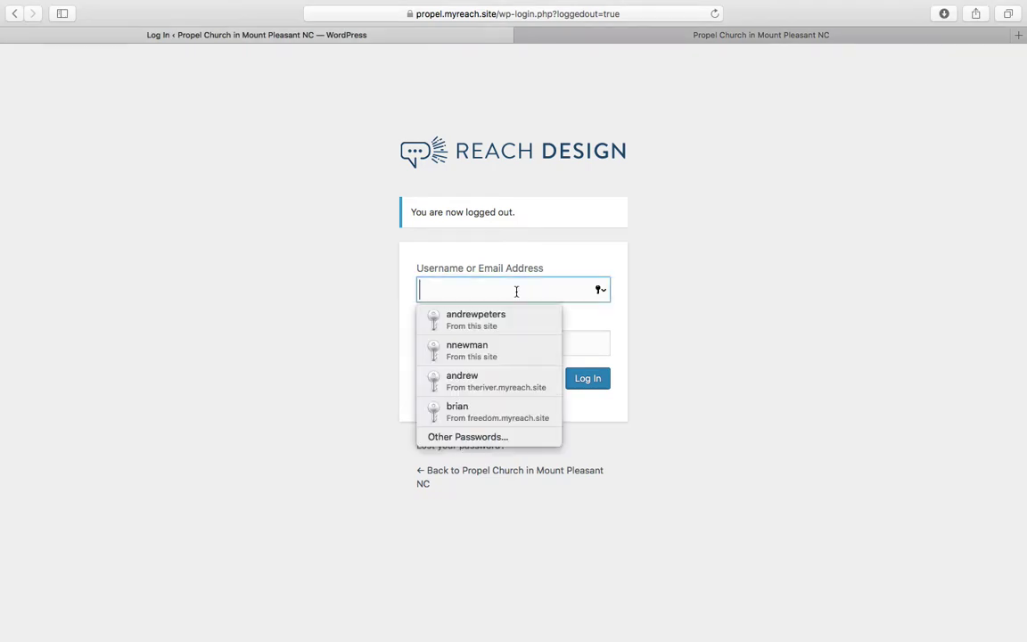
pyautogui.click(465, 352)
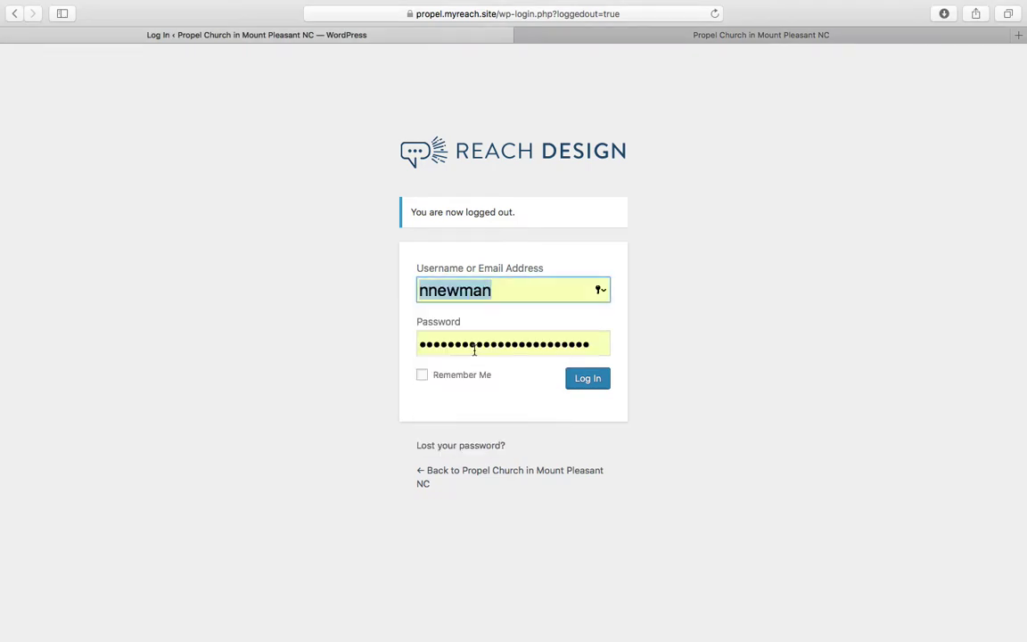
pyautogui.click(581, 383)
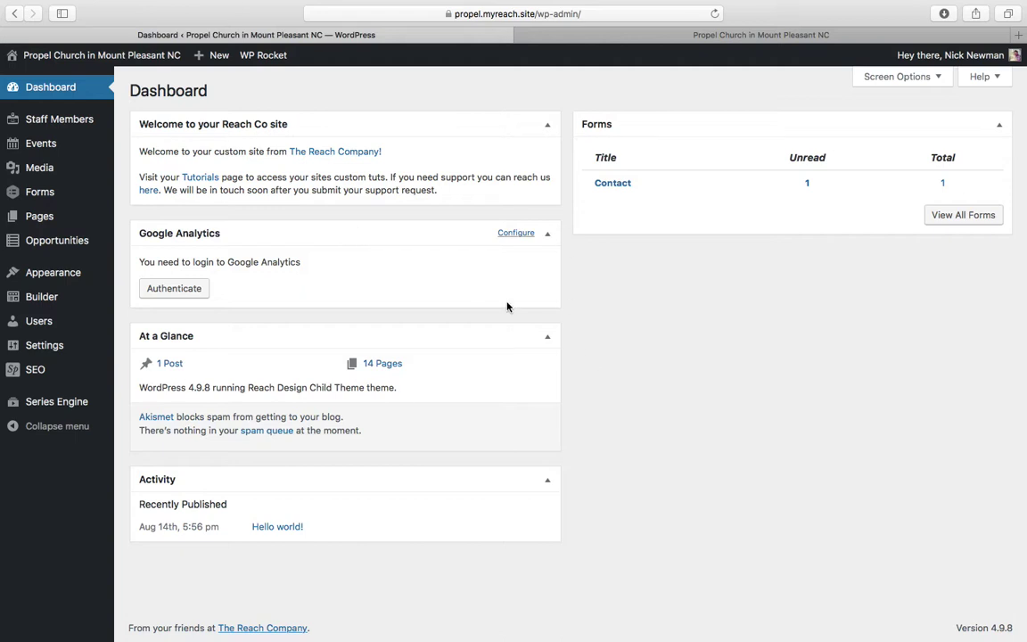
pyautogui.moveTo(337, 119); pyautogui.dragTo(350, 99)
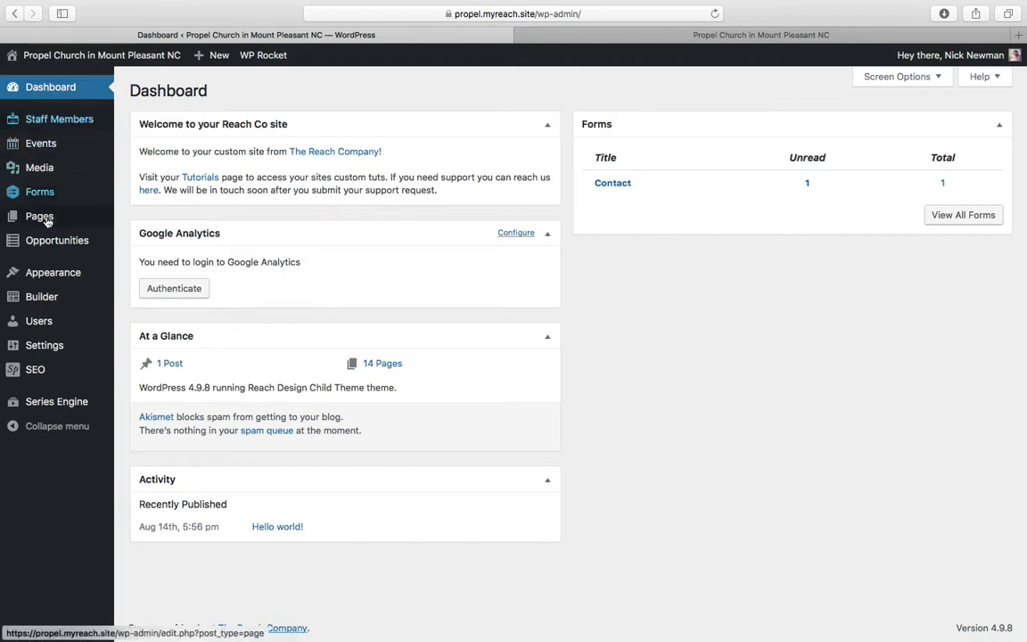
# - Open the list of all staff members
pyautogui.moveTo(42, 136)
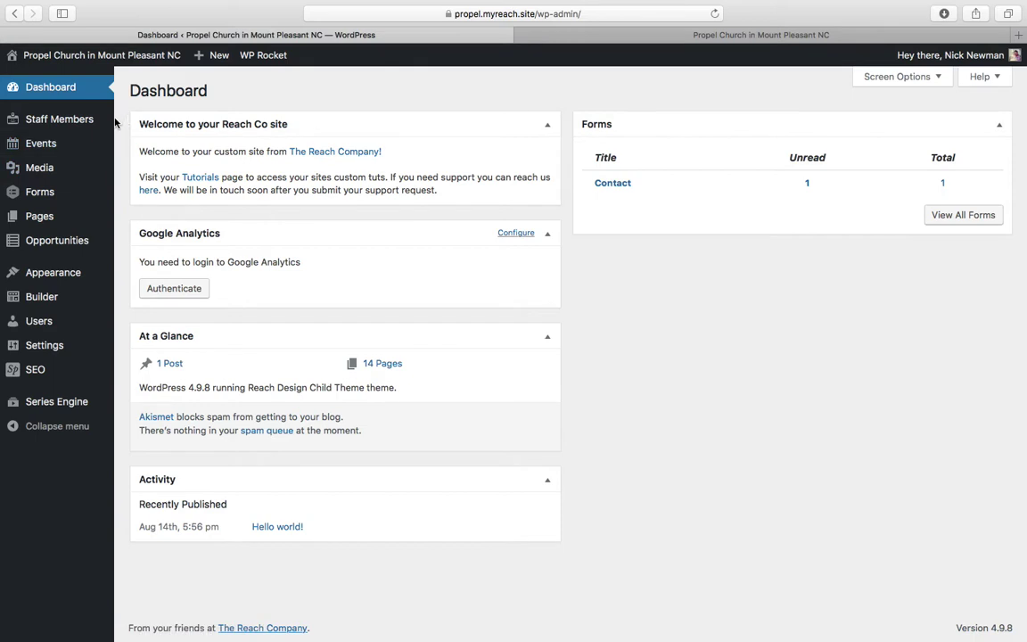
pyautogui.click(81, 122)
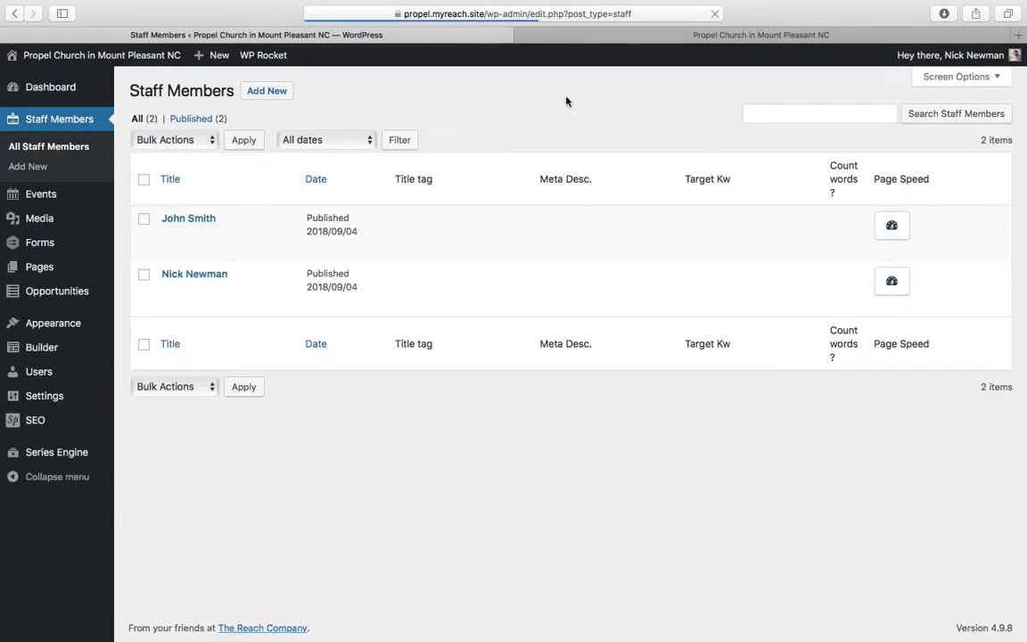
pyautogui.moveTo(518, 240)
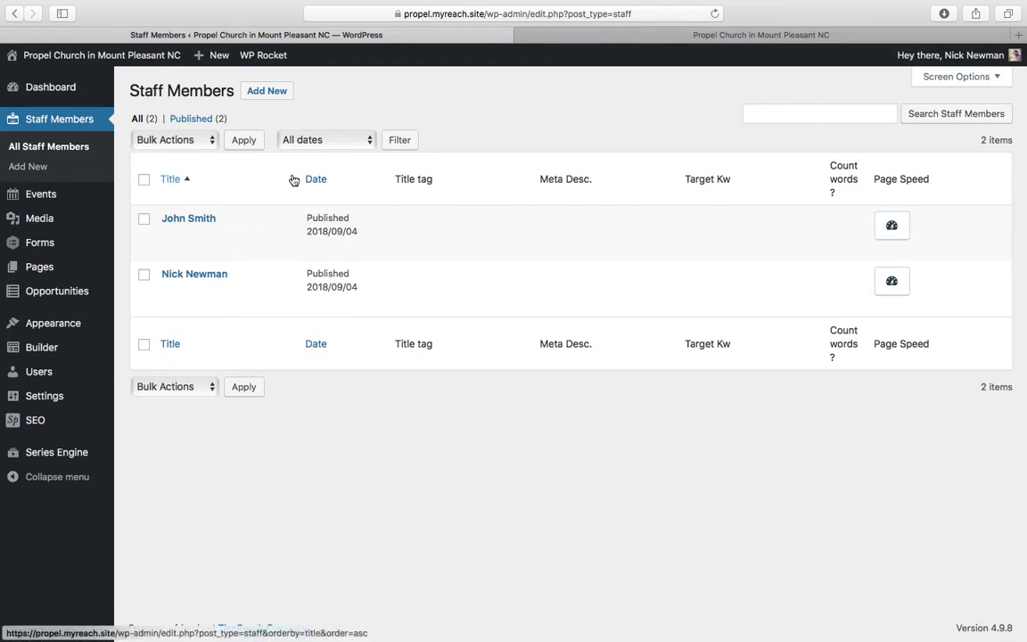
pyautogui.moveTo(39, 294)
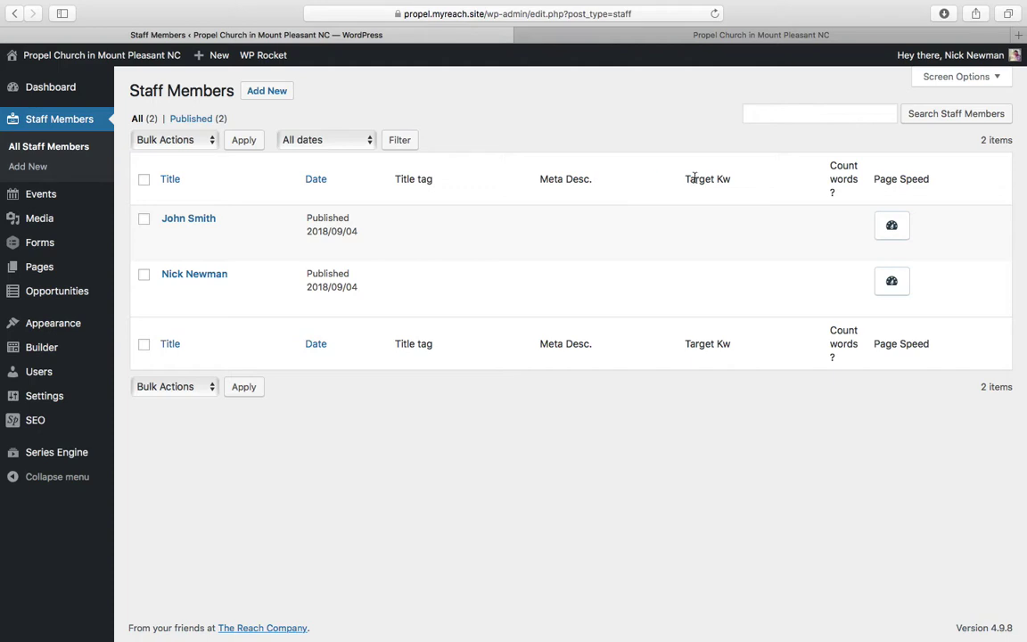
# - Hide the Title tag, Meta Desc., Target Kw, Count words? and Page Speed columns in the Staff Members list and apply the screen options
pyautogui.click(992, 78)
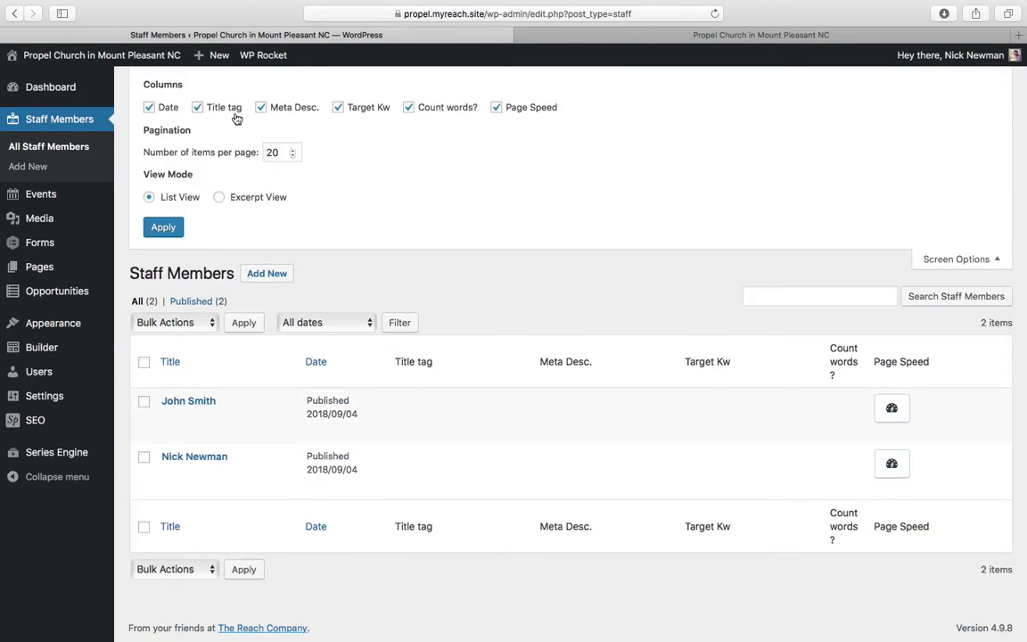
pyautogui.click(163, 227)
pyautogui.click(954, 258)
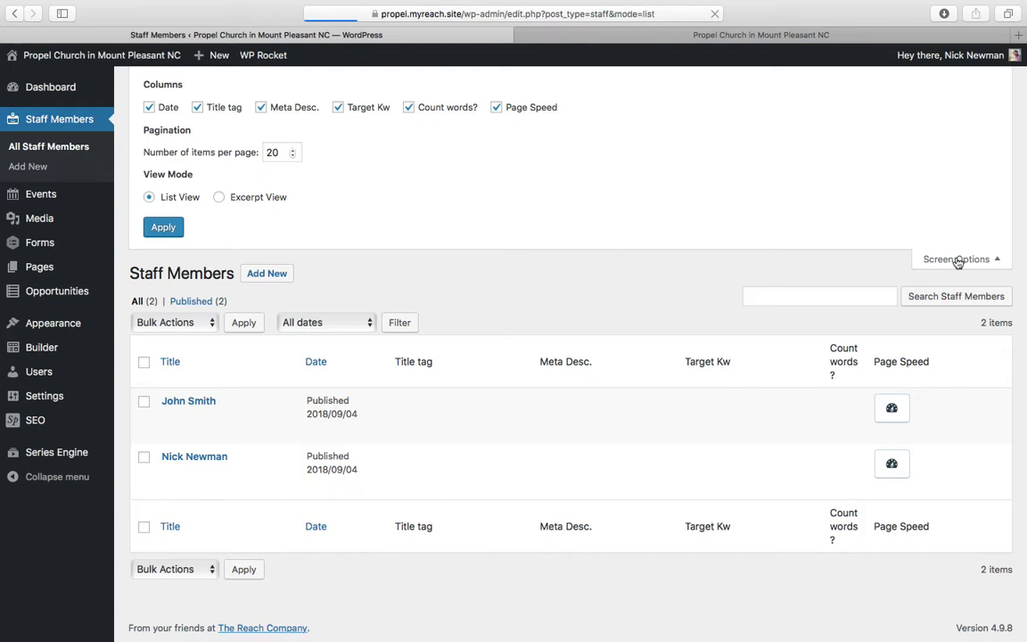
pyautogui.click(978, 82)
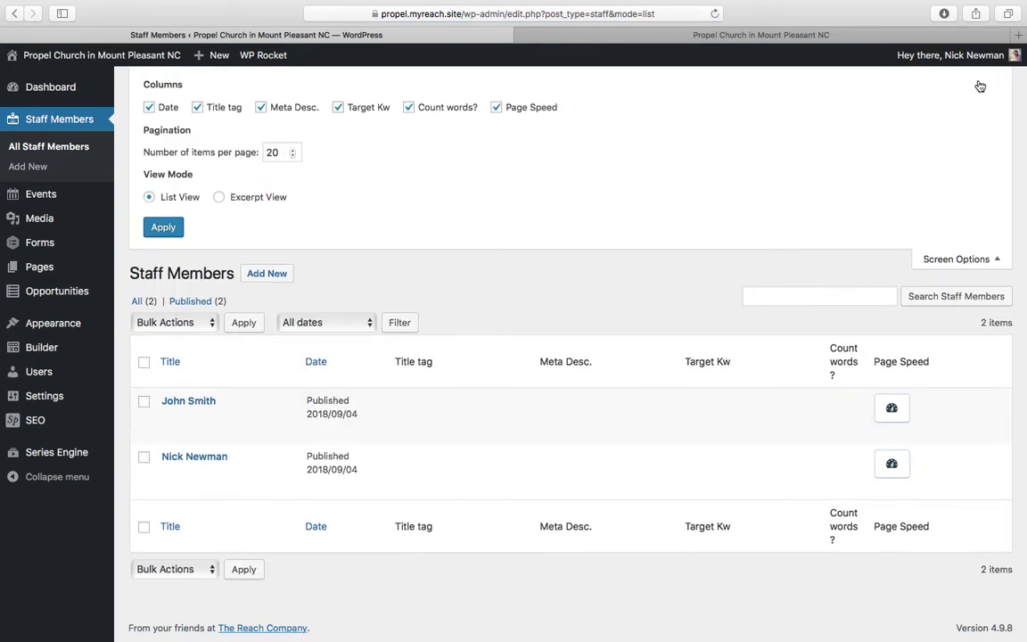
pyautogui.click(410, 107)
pyautogui.click(339, 108)
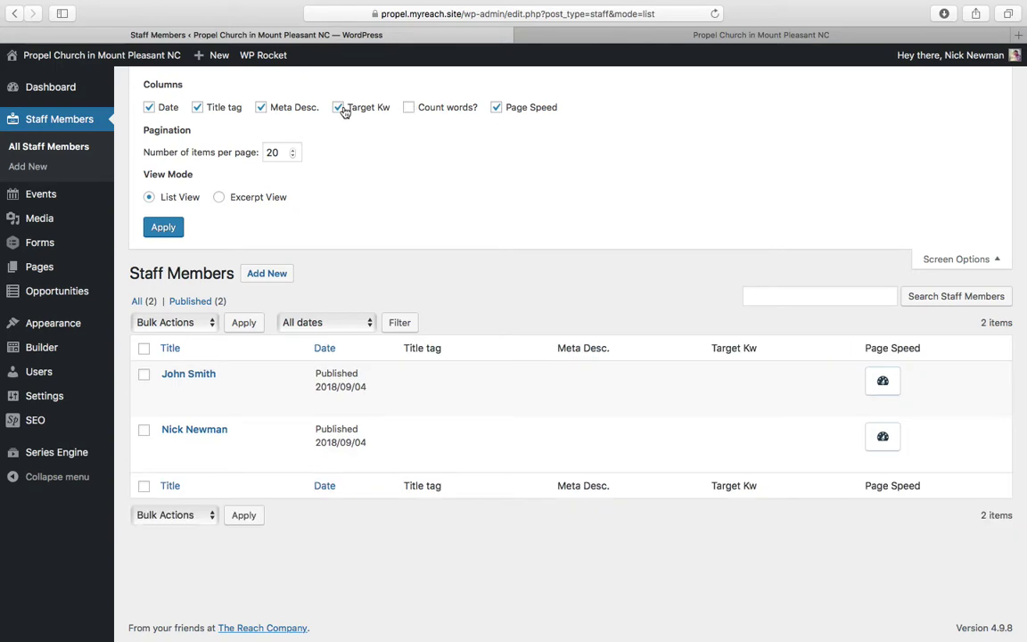
pyautogui.click(261, 108)
pyautogui.click(494, 108)
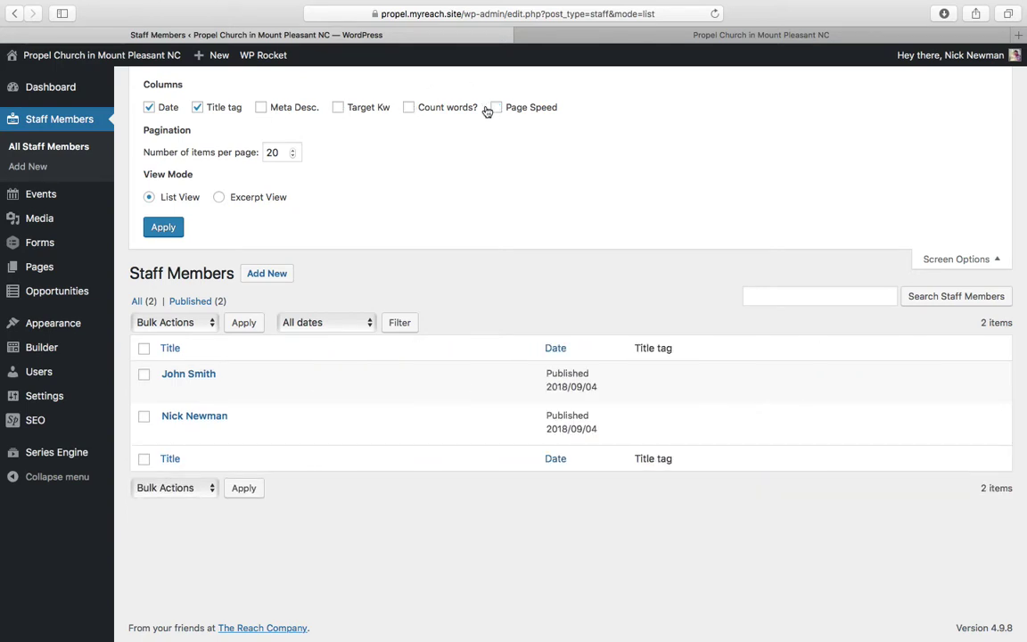
pyautogui.click(198, 108)
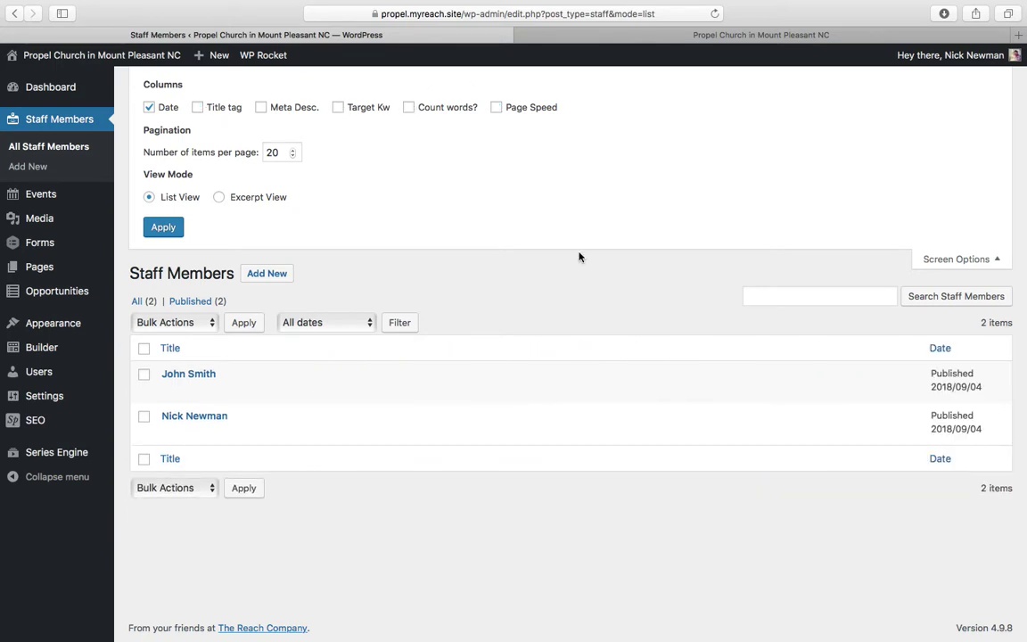
pyautogui.click(161, 229)
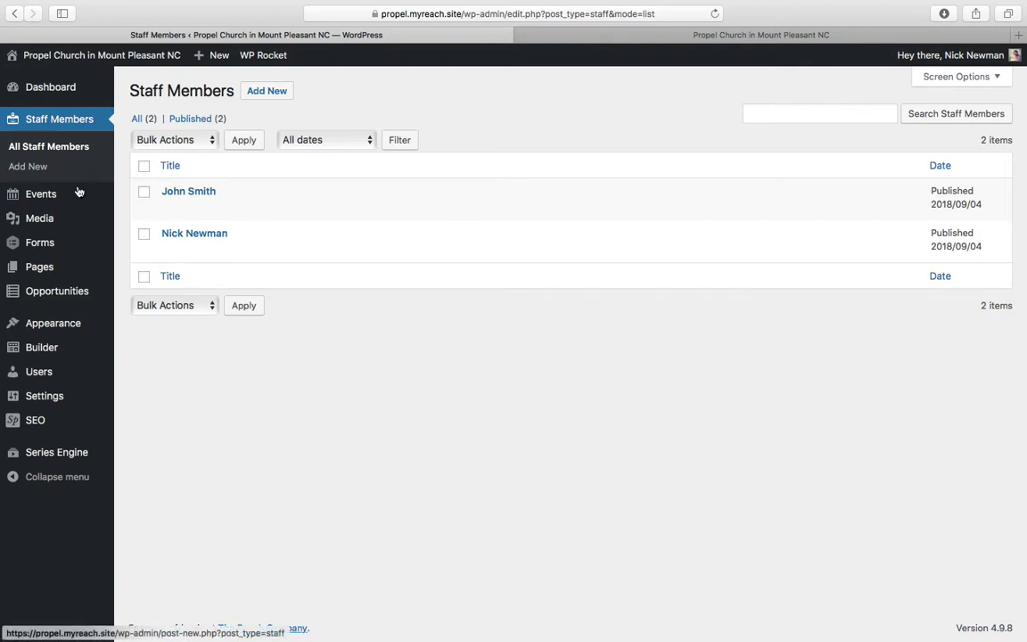
# - Hide the Author, Tags, Comments, Title tag, Meta Desc., Target Kw, Count words? and Page Speed columns in the Events list and apply
pyautogui.click(47, 195)
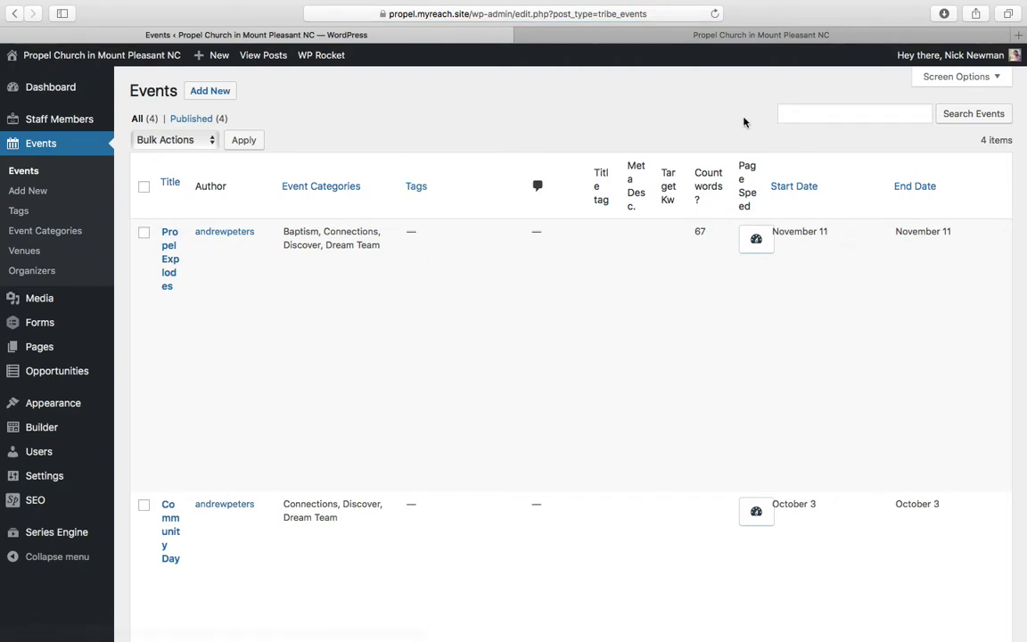
pyautogui.click(987, 77)
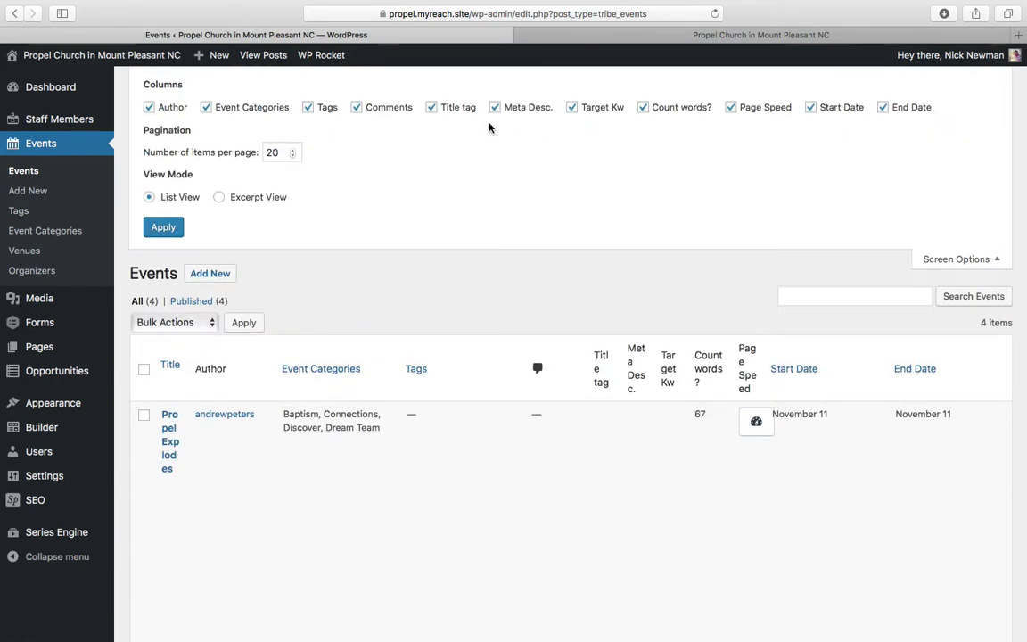
pyautogui.click(308, 107)
pyautogui.click(358, 109)
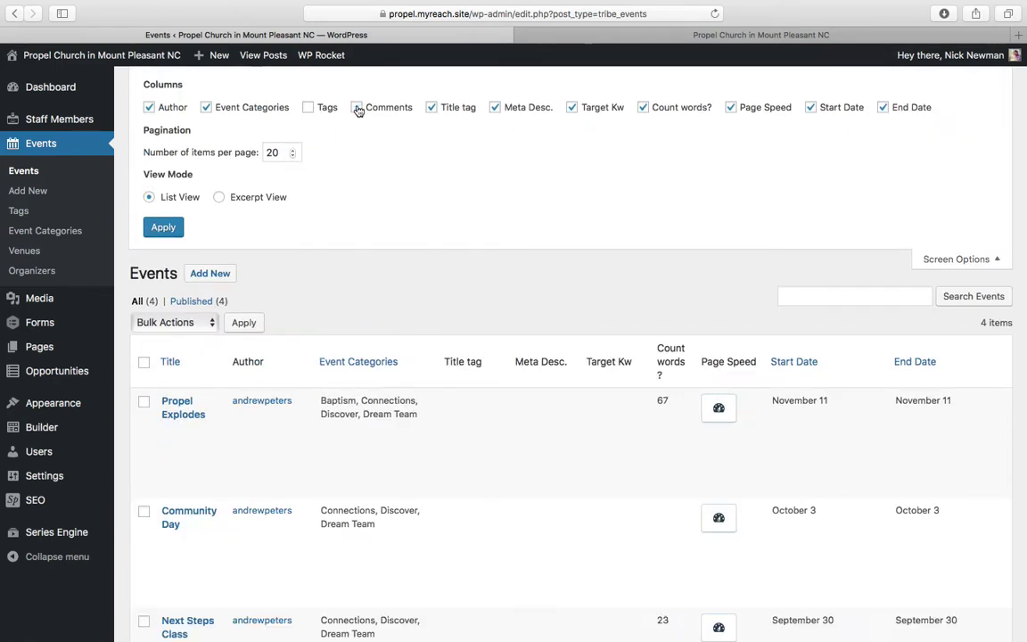
pyautogui.click(432, 108)
pyautogui.click(495, 108)
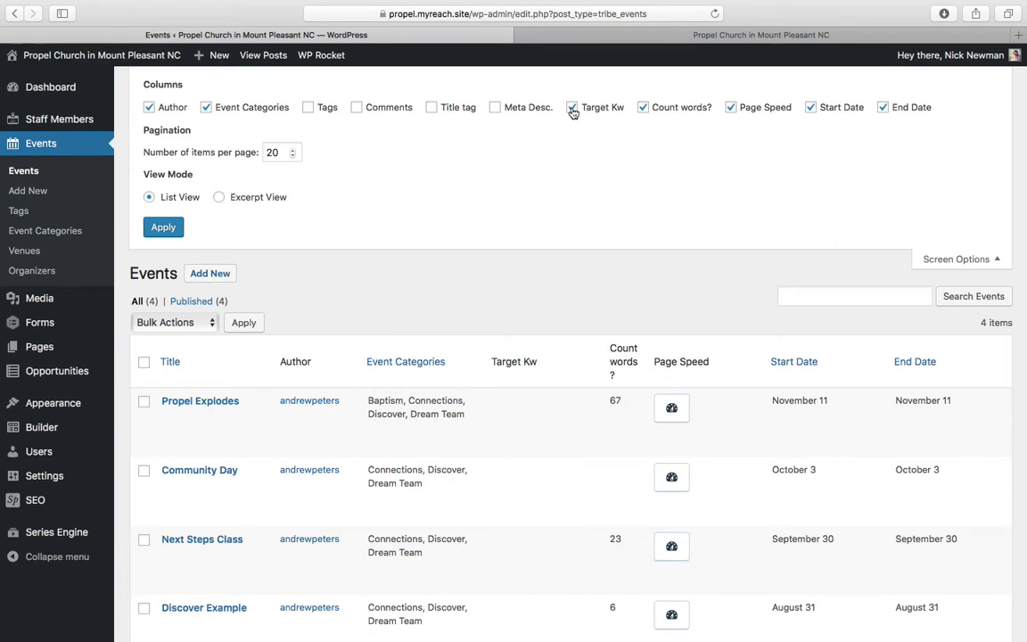
pyautogui.click(573, 108)
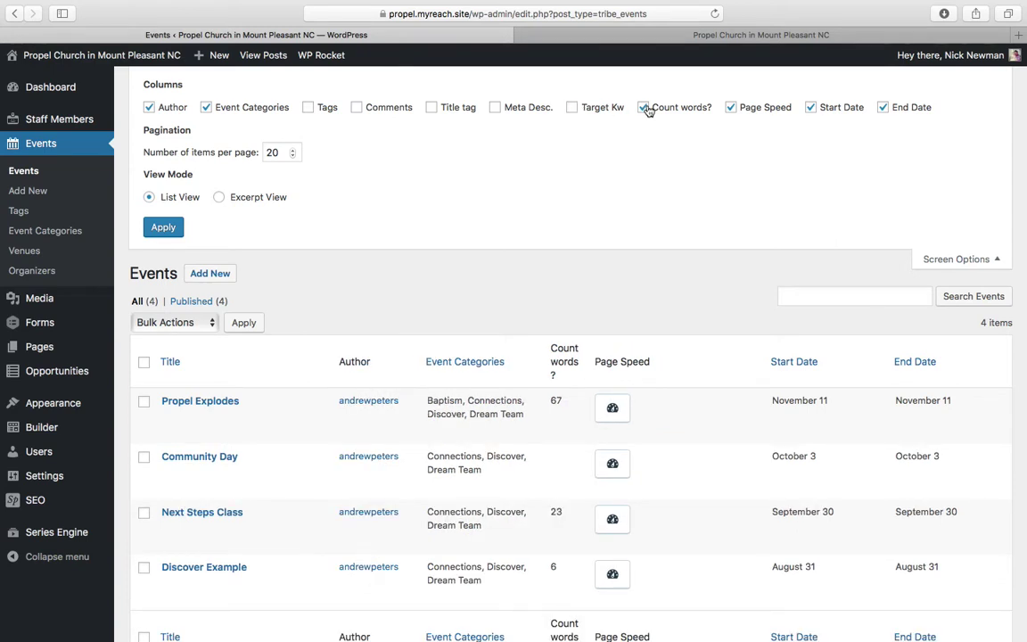
pyautogui.click(644, 108)
pyautogui.click(731, 107)
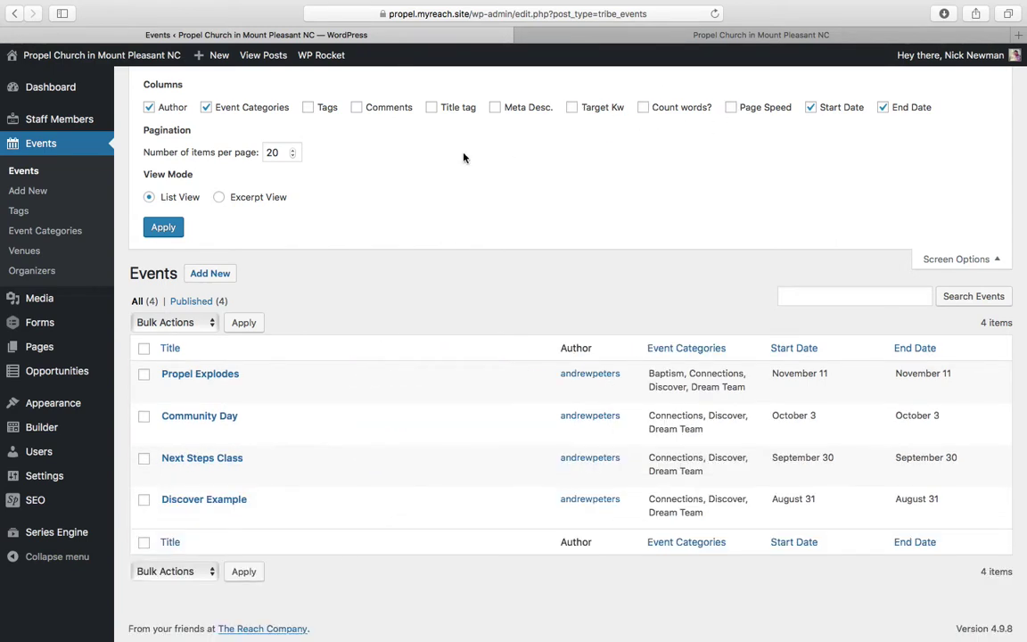
pyautogui.click(148, 106)
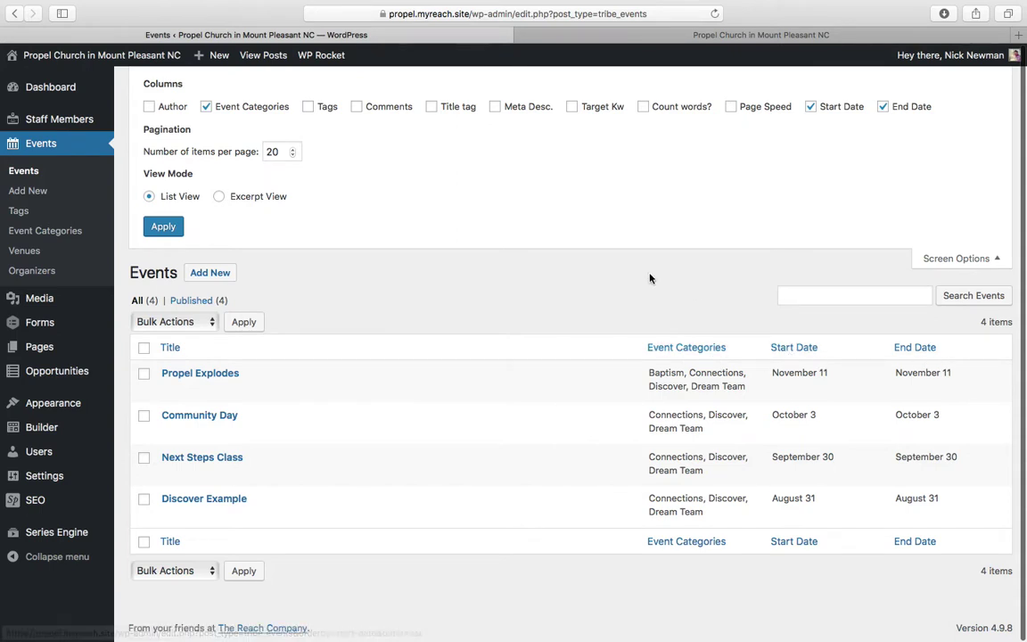
pyautogui.click(163, 226)
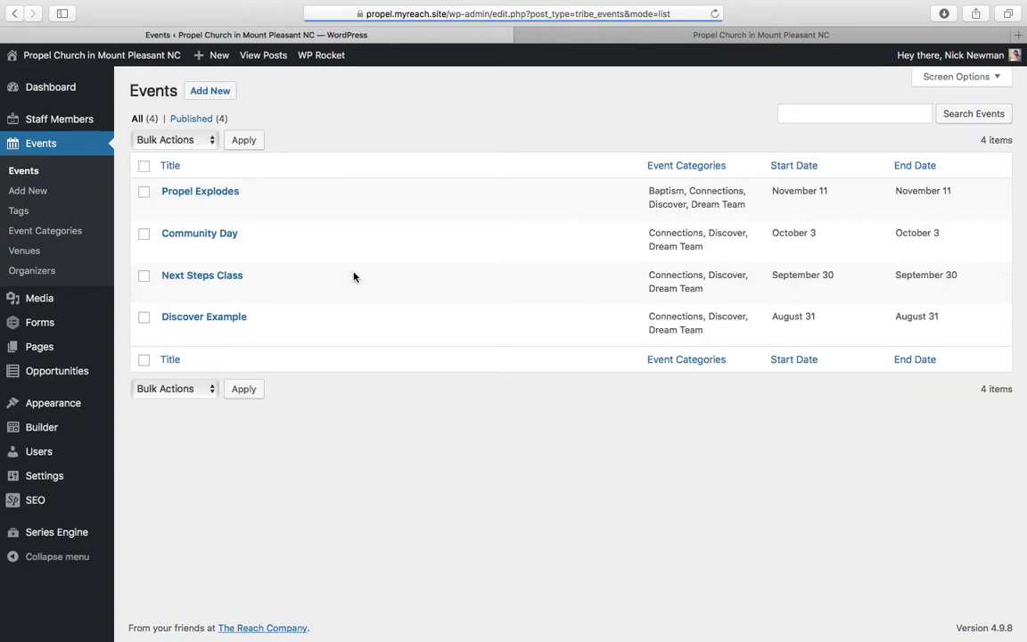
# - View the Media Library and open the Contact form in the form editor to examine its fields
pyautogui.click(64, 299)
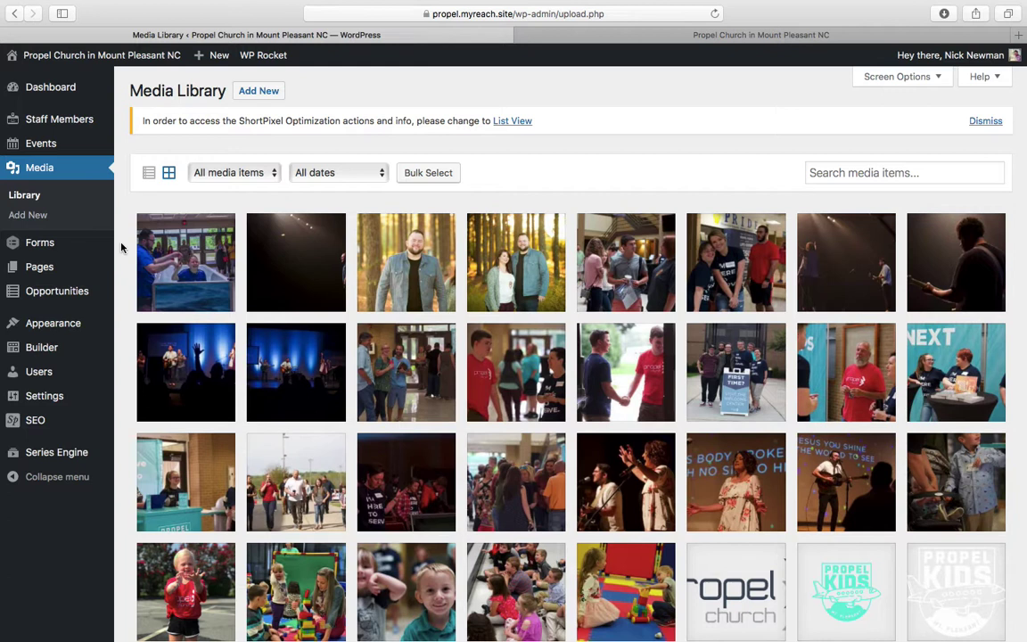
pyautogui.click(72, 245)
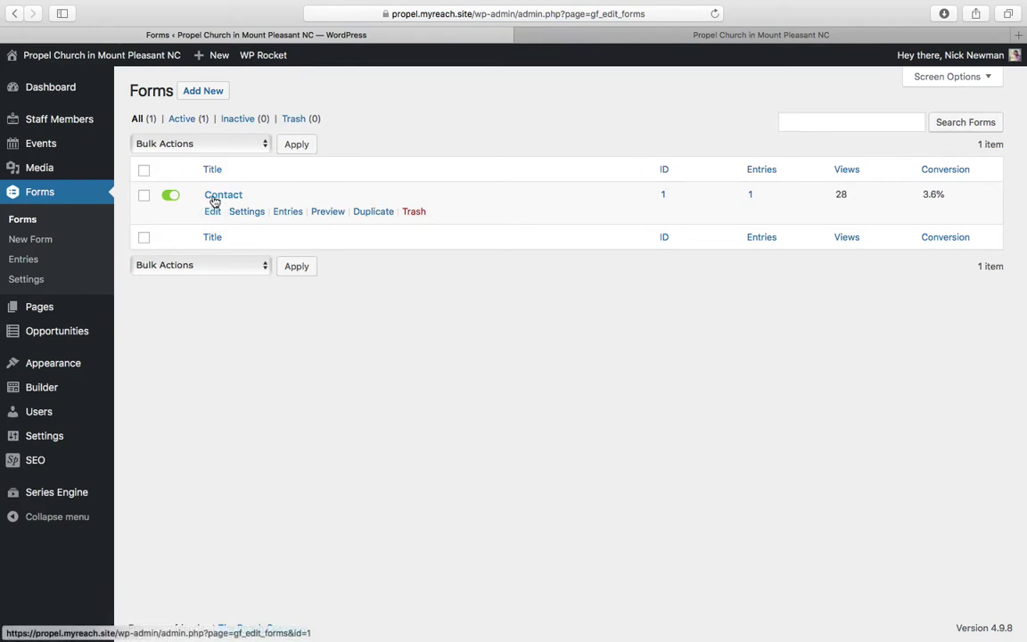
pyautogui.click(213, 215)
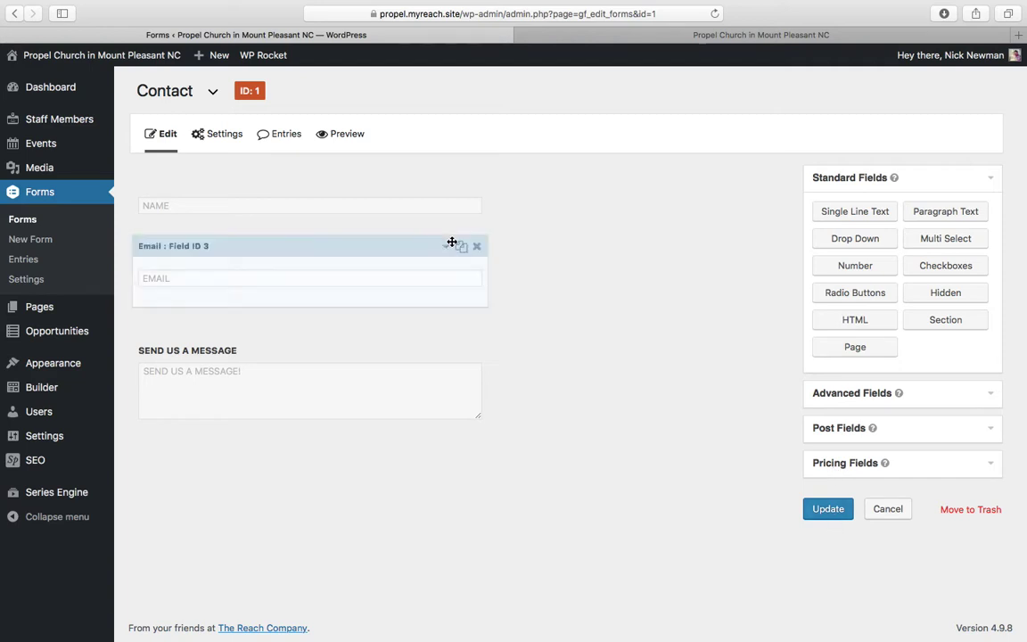
pyautogui.moveTo(227, 135)
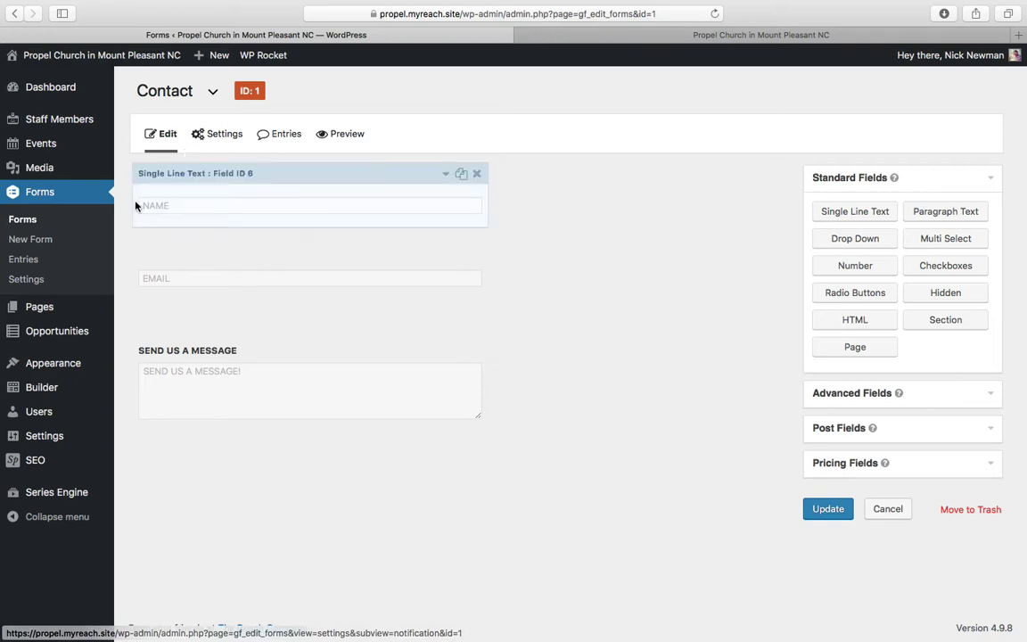
# - Hide the Comments, Title tag, Meta Desc., Target Kw, Count words? and Page Speed columns in the Pages list and apply the screen options
pyautogui.click(57, 306)
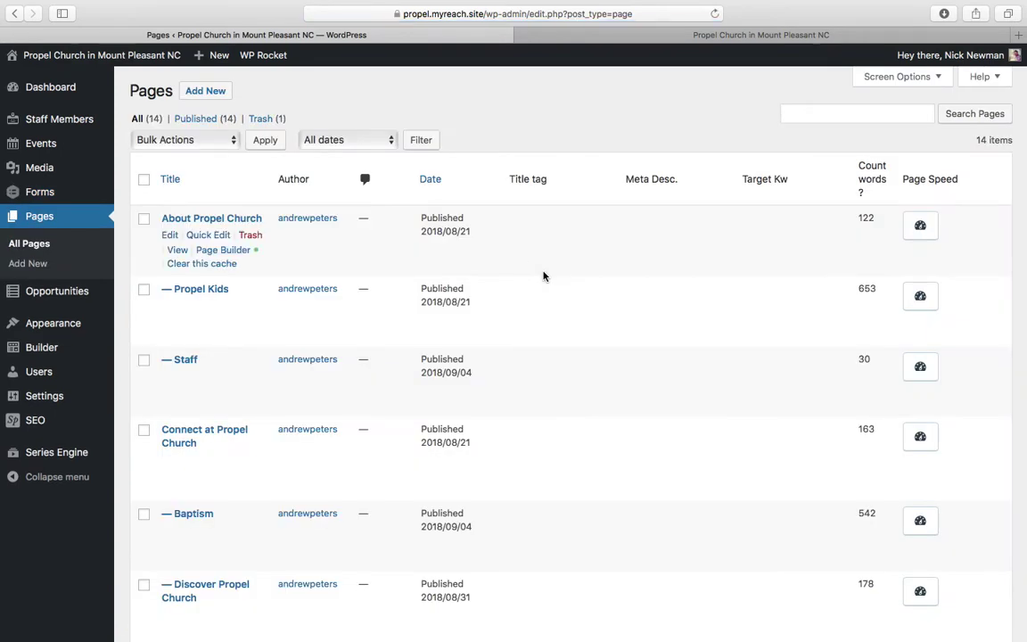
pyautogui.click(861, 77)
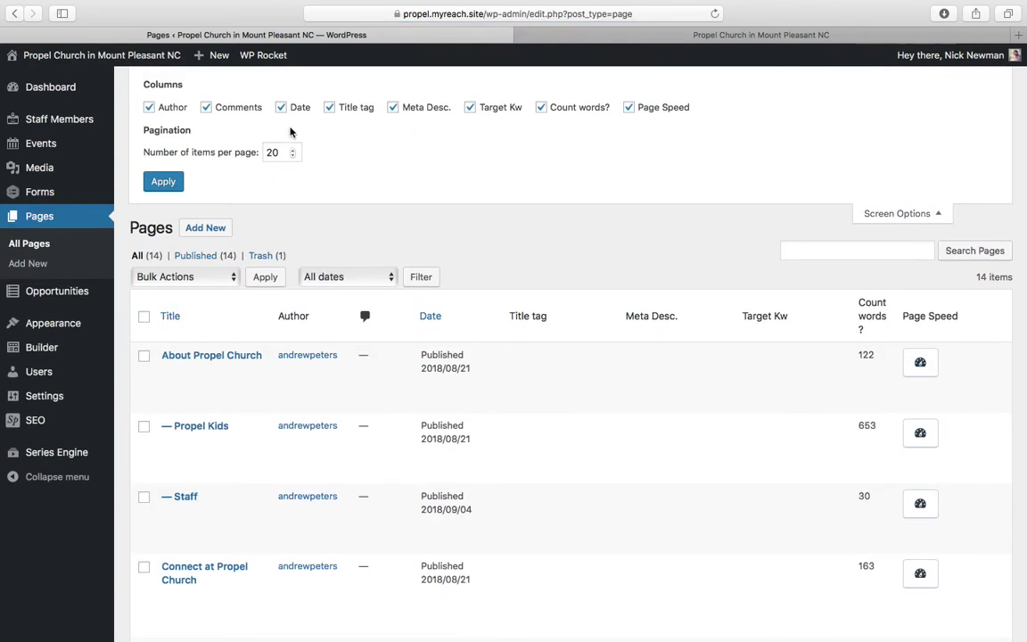
pyautogui.click(206, 107)
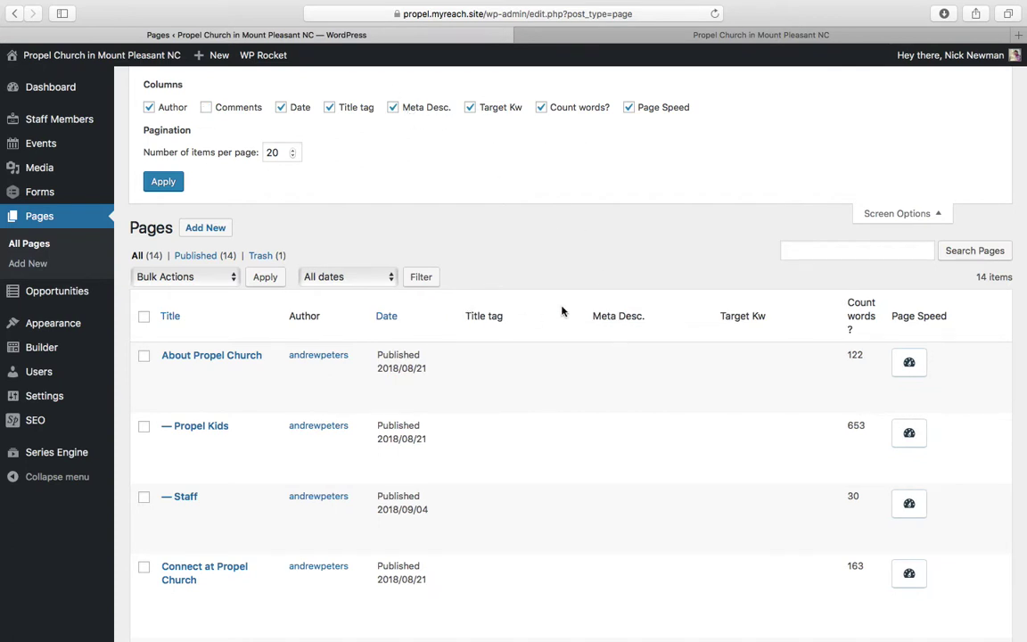
pyautogui.click(329, 107)
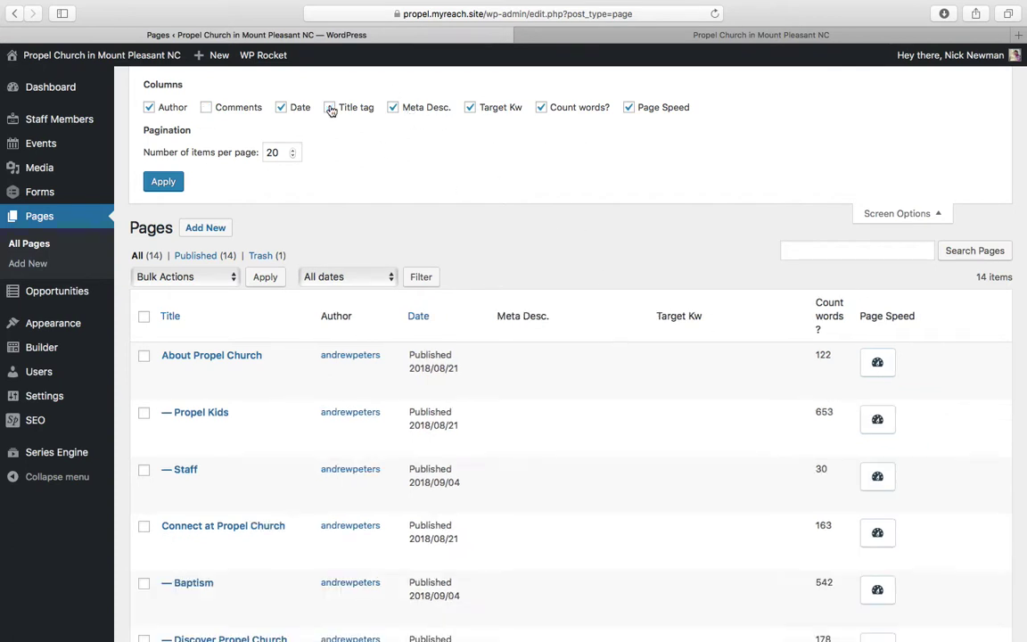
pyautogui.click(393, 107)
pyautogui.click(470, 107)
pyautogui.click(540, 107)
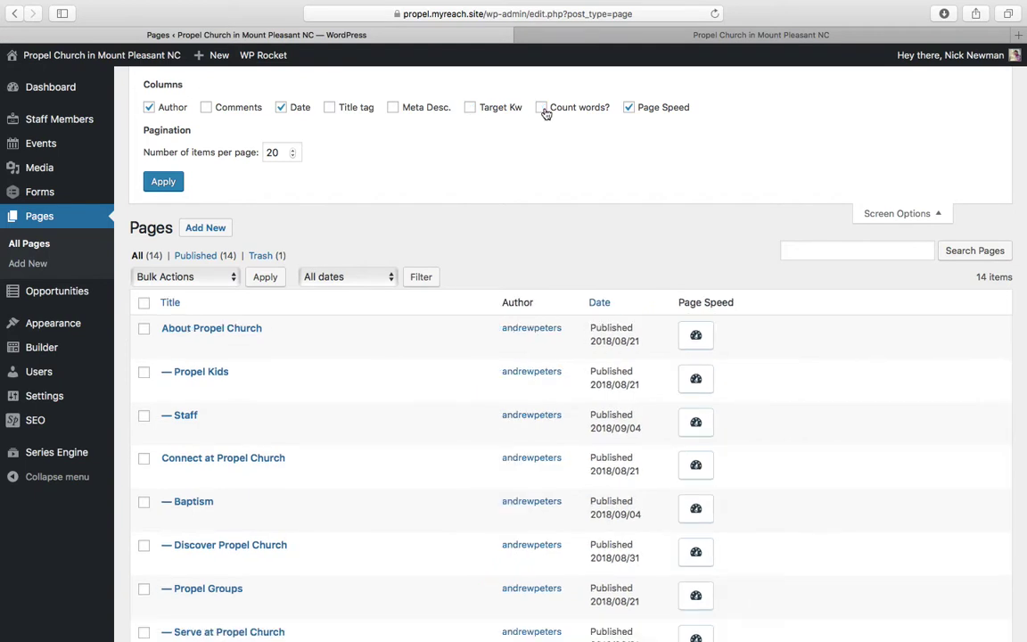
pyautogui.click(629, 107)
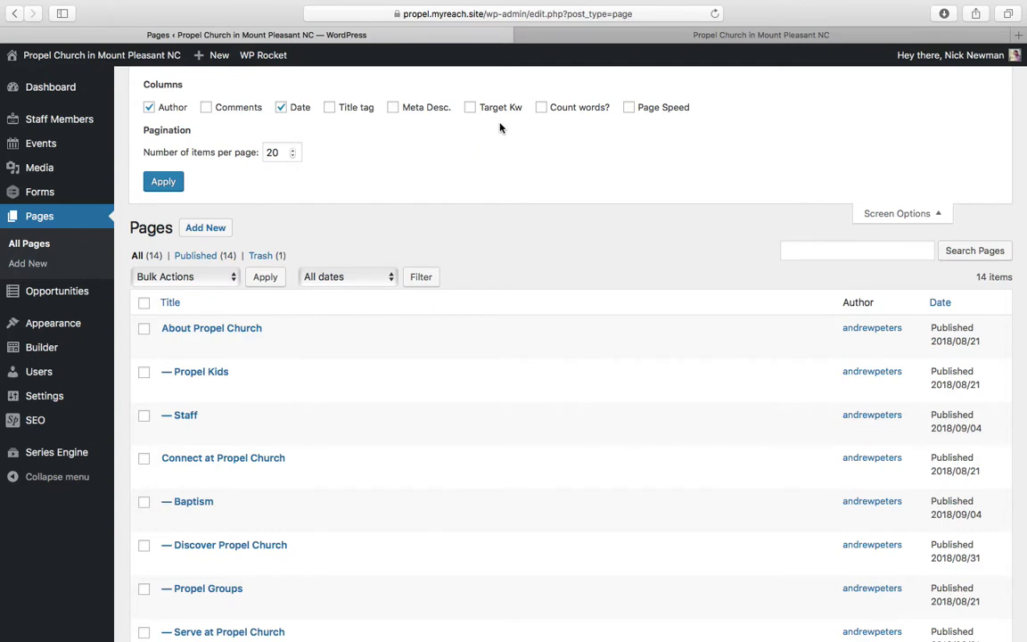
pyautogui.click(163, 183)
# - Open the list of all opportunities
pyautogui.moveTo(39, 372)
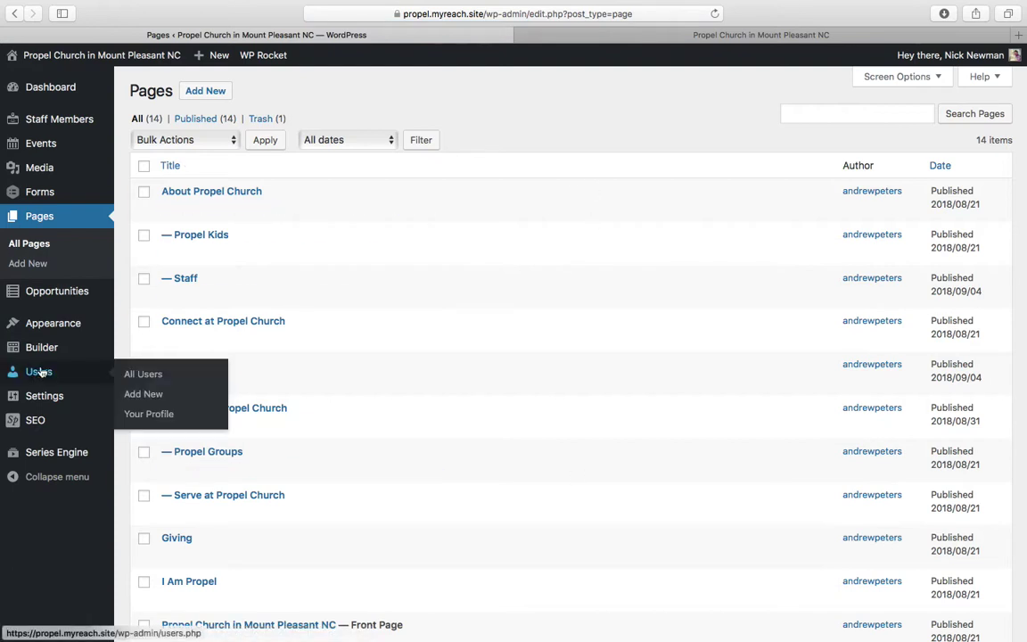
pyautogui.click(102, 296)
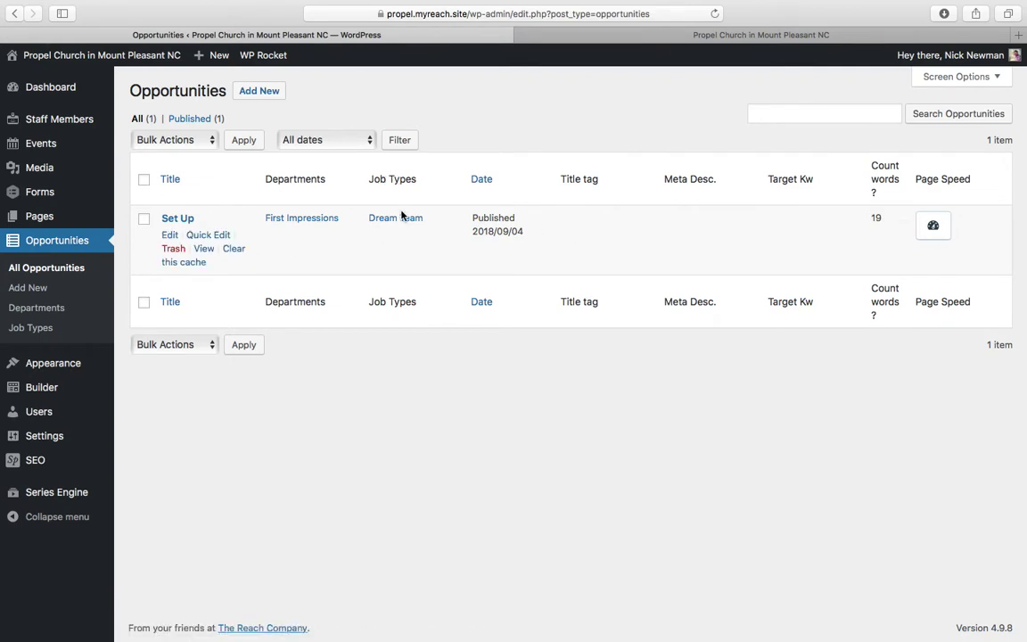
# - Open the Set Up opportunity in Quick Edit to view its departments and job types, and update it
pyautogui.click(206, 235)
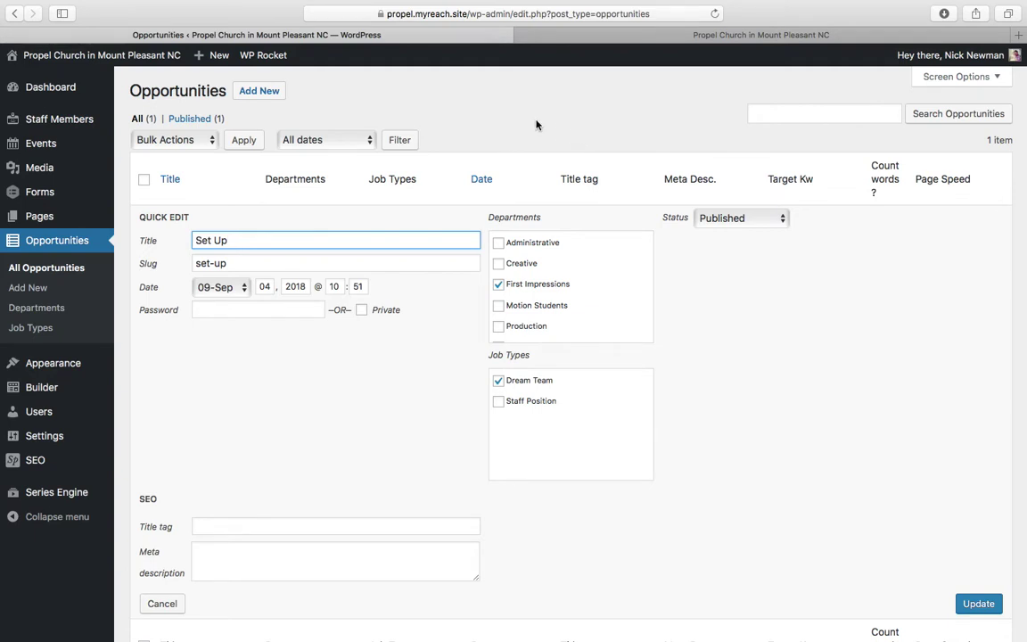
pyautogui.click(979, 603)
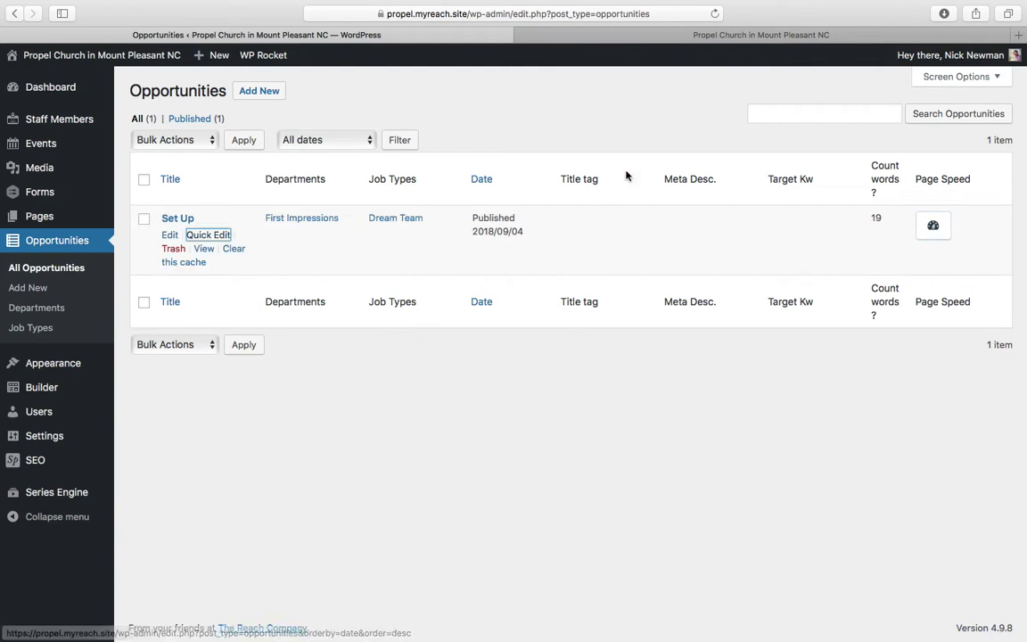
# - Hide the Title tag, Meta Desc., Target Kw, Count words? and Page Speed columns in the Opportunities list and apply
pyautogui.click(956, 76)
pyautogui.click(354, 107)
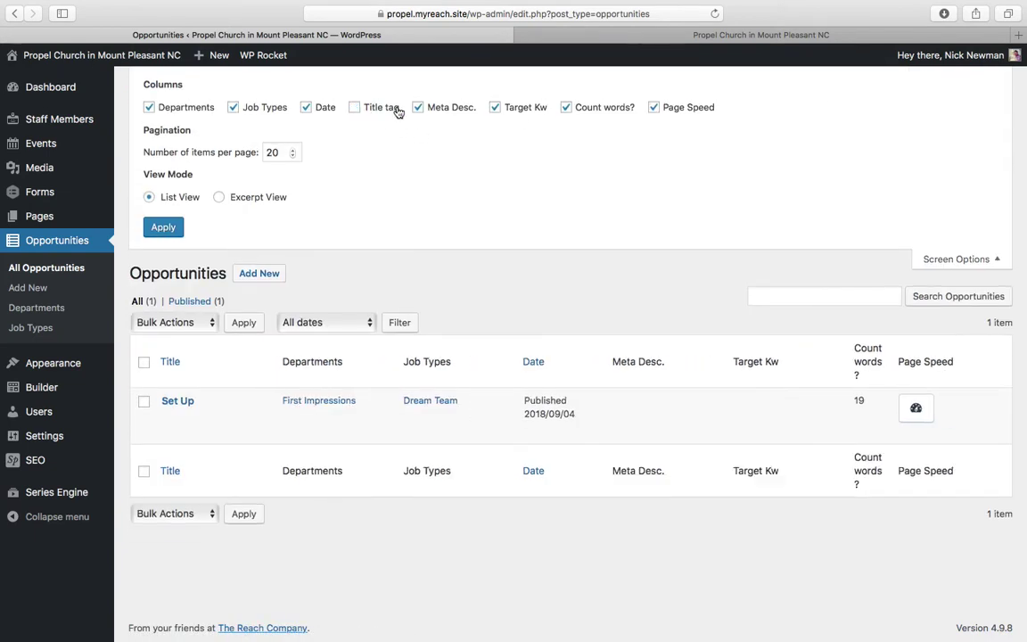
pyautogui.click(419, 108)
pyautogui.click(495, 107)
pyautogui.click(566, 107)
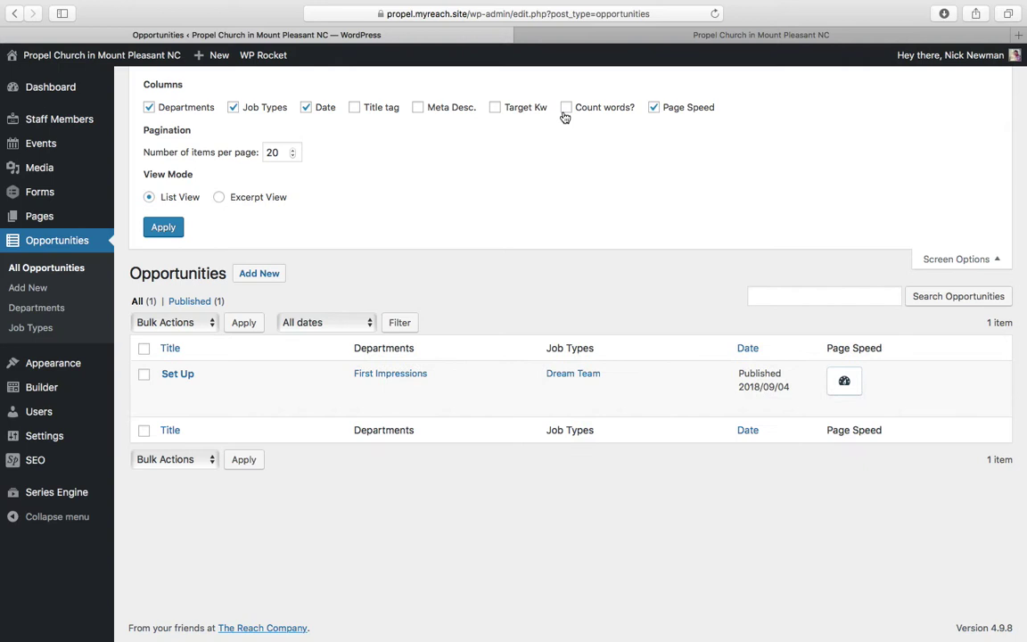
pyautogui.click(655, 107)
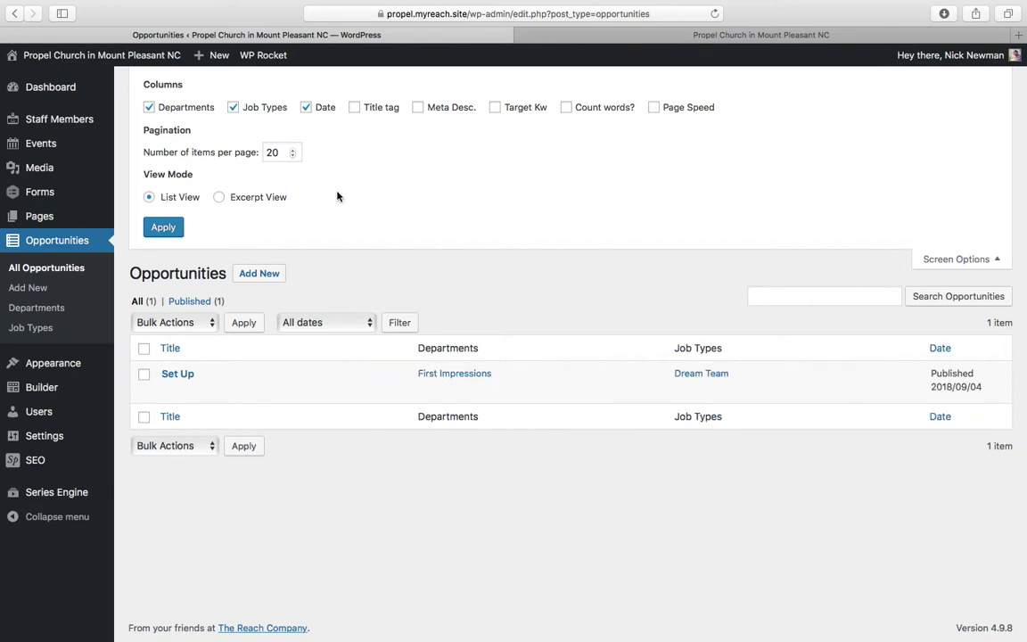
pyautogui.click(164, 230)
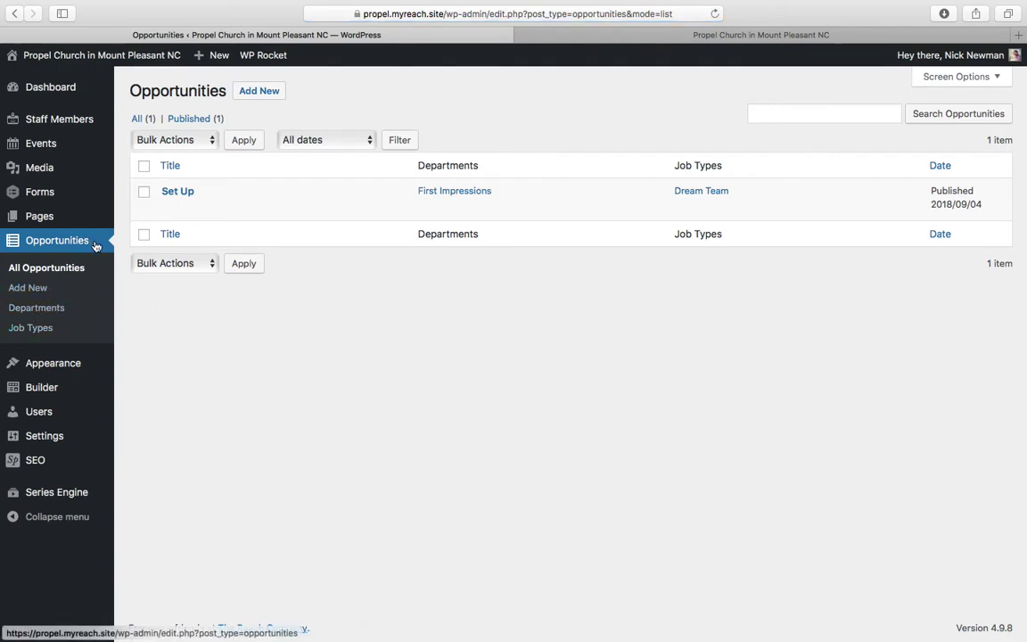
# - Open the list of Builder templates
pyautogui.moveTo(76, 365)
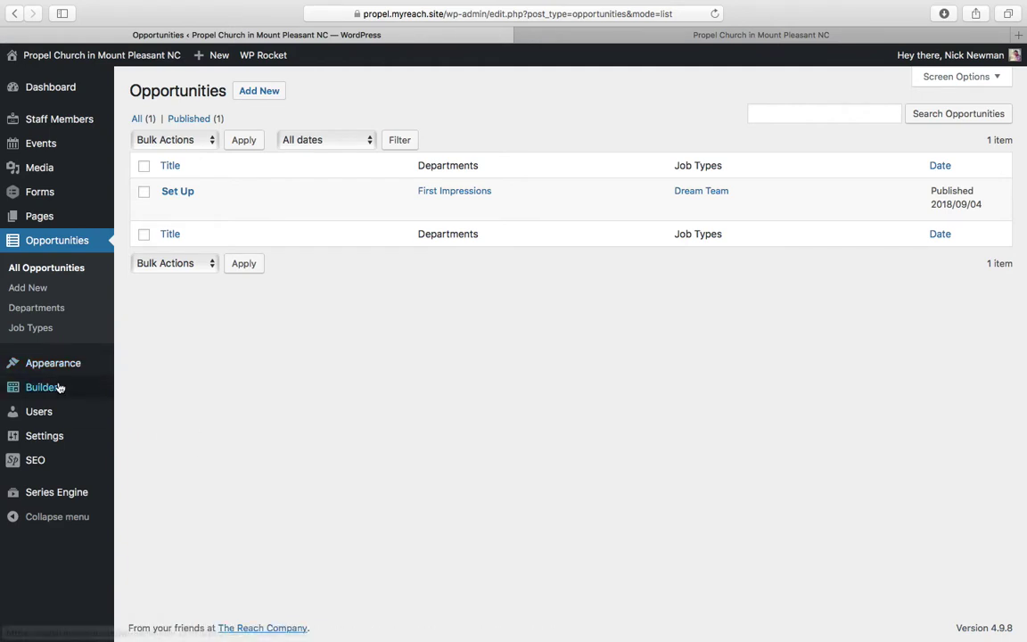
pyautogui.moveTo(45, 390)
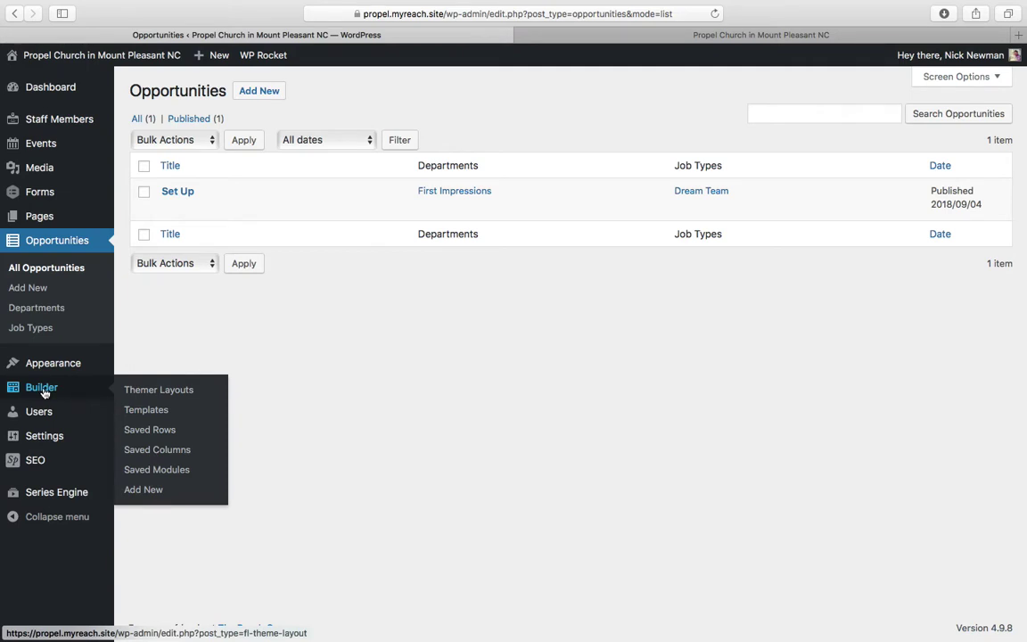
pyautogui.click(139, 414)
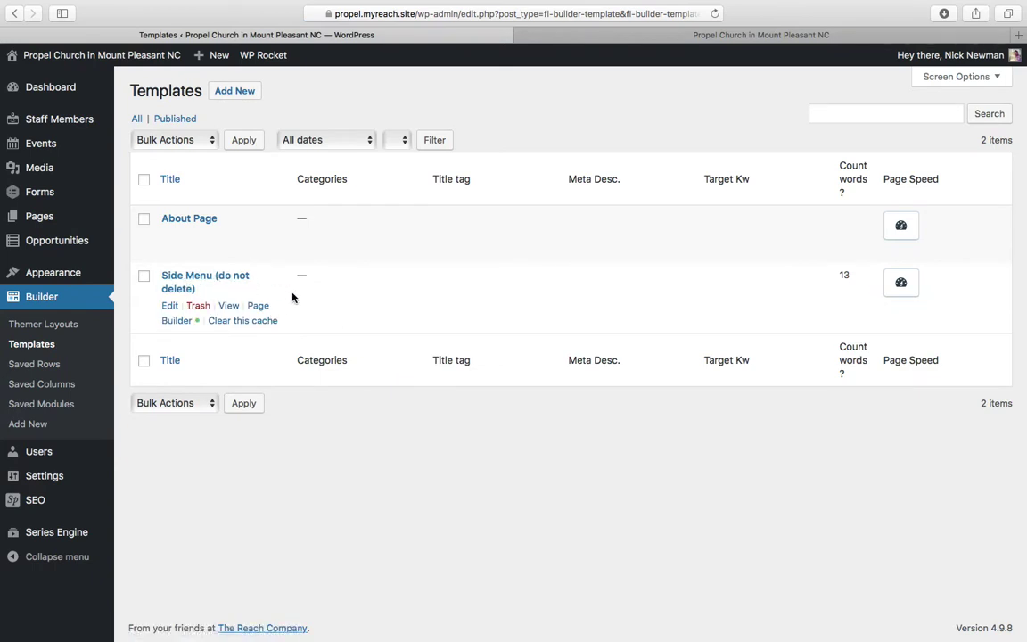
# - View the side menu on the live church site, close it and return to the Templates list
pyautogui.click(695, 36)
pyautogui.click(975, 87)
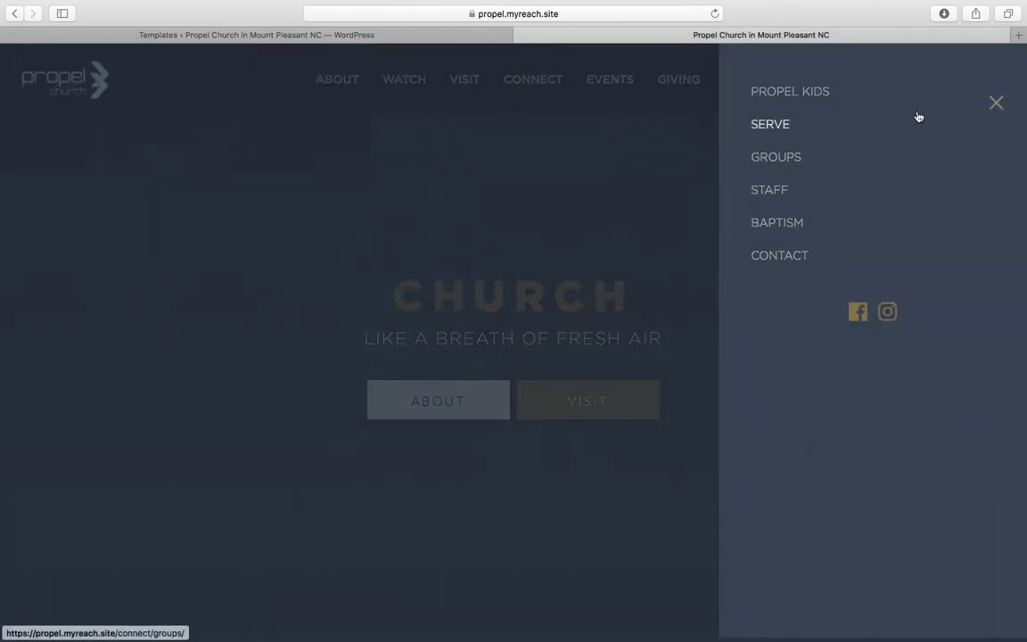
pyautogui.click(995, 105)
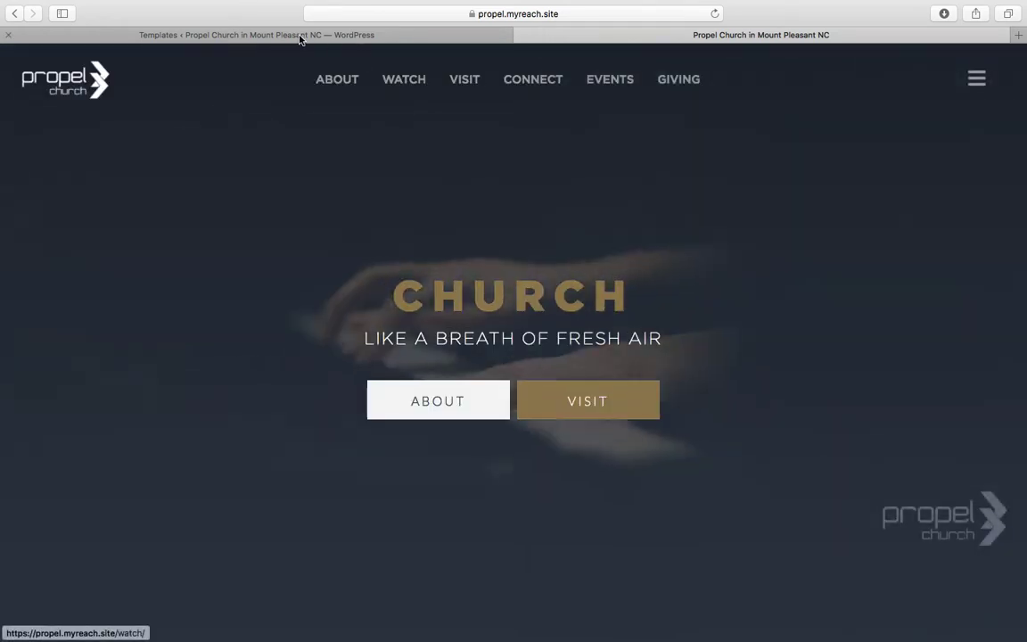
pyautogui.click(267, 36)
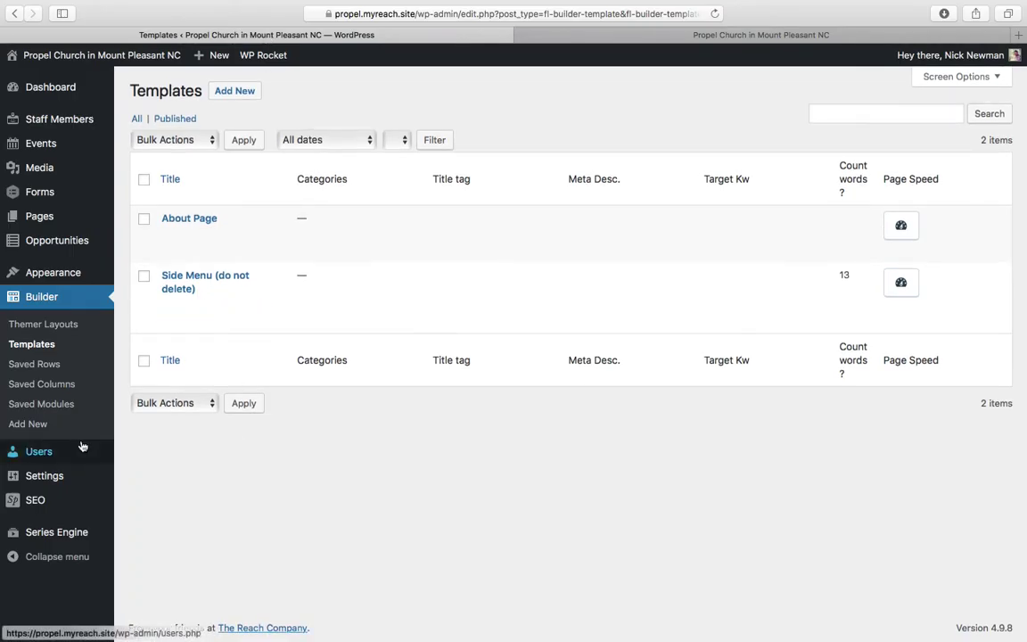
pyautogui.moveTo(78, 454)
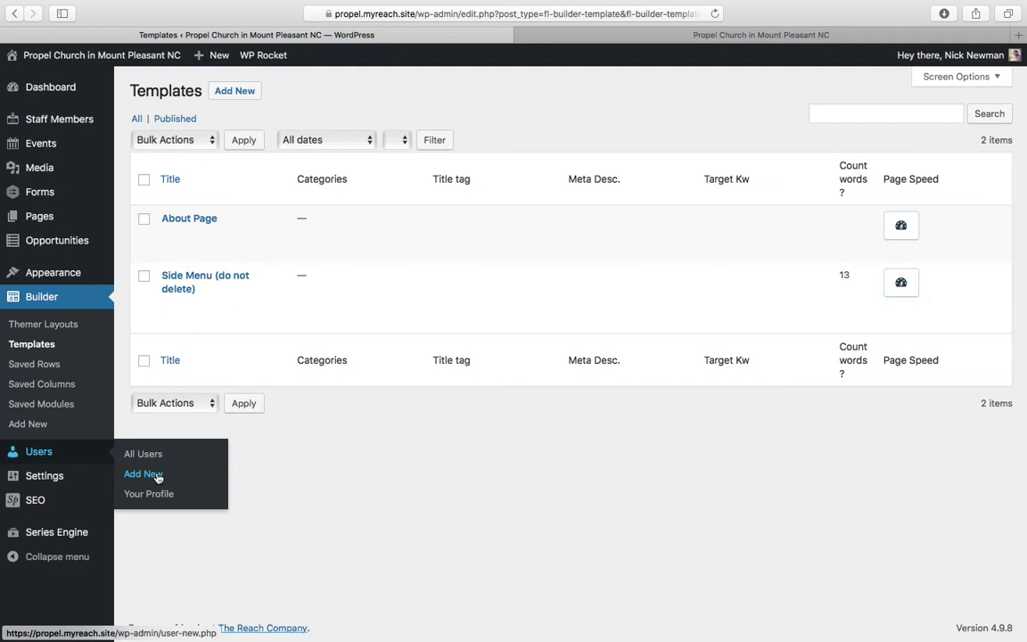
pyautogui.moveTo(44, 481)
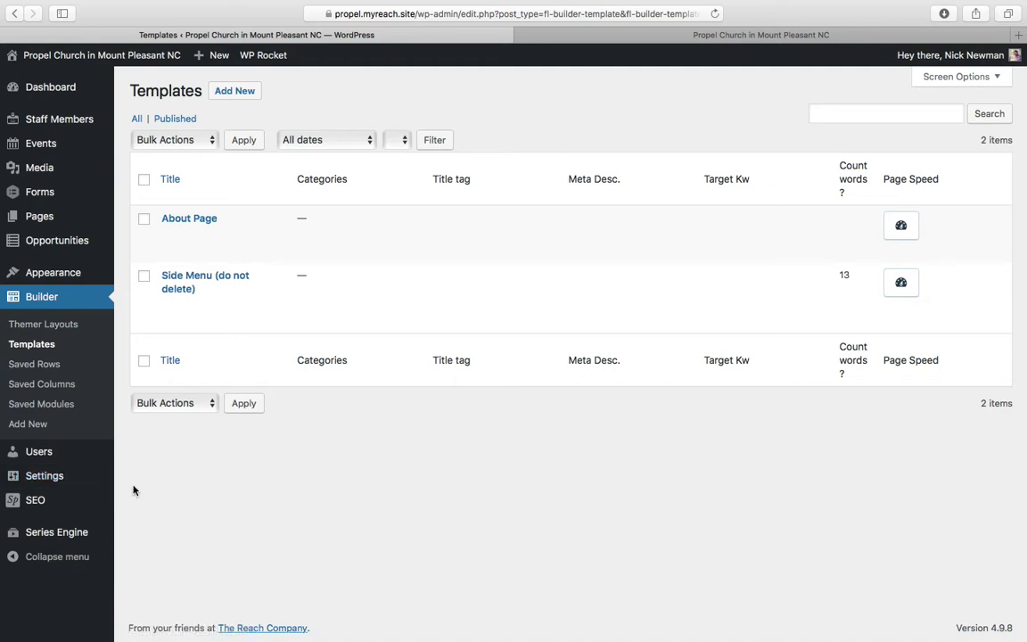
pyautogui.moveTo(25, 507)
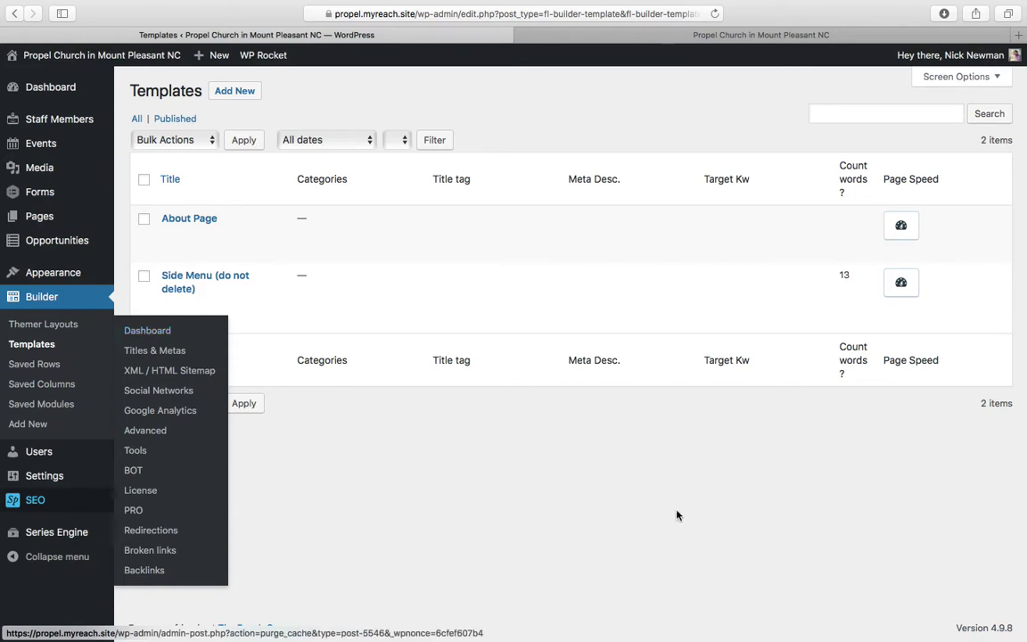
pyautogui.moveTo(56, 535)
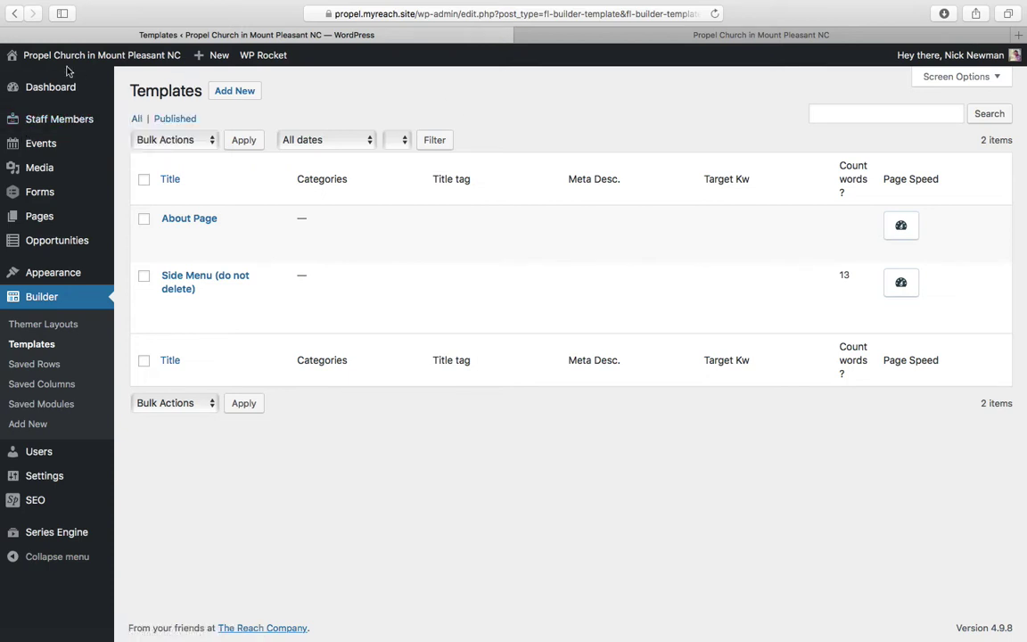
pyautogui.moveTo(41, 57)
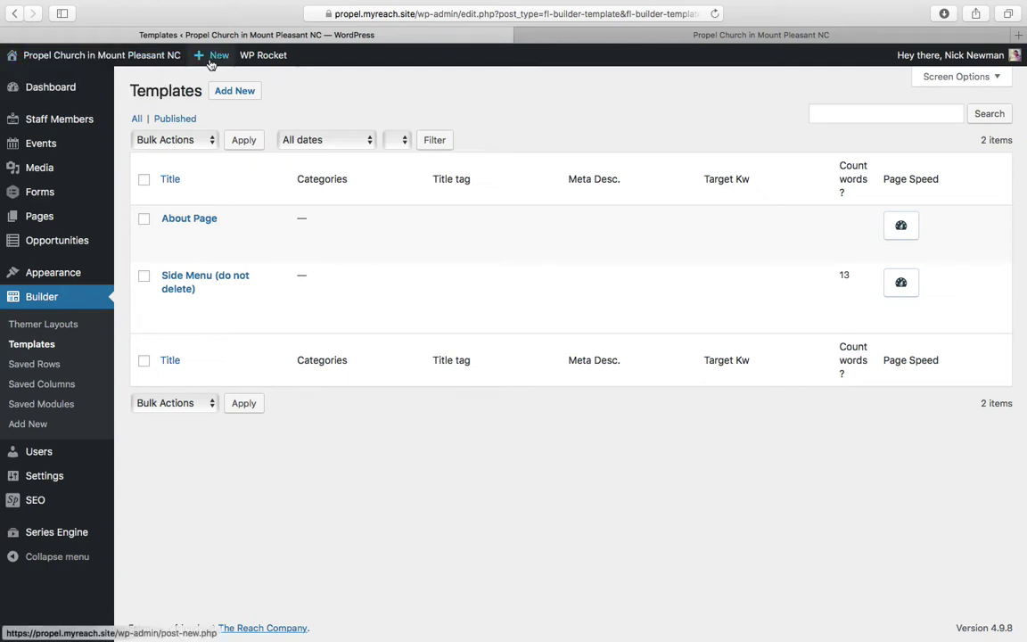
pyautogui.moveTo(200, 59)
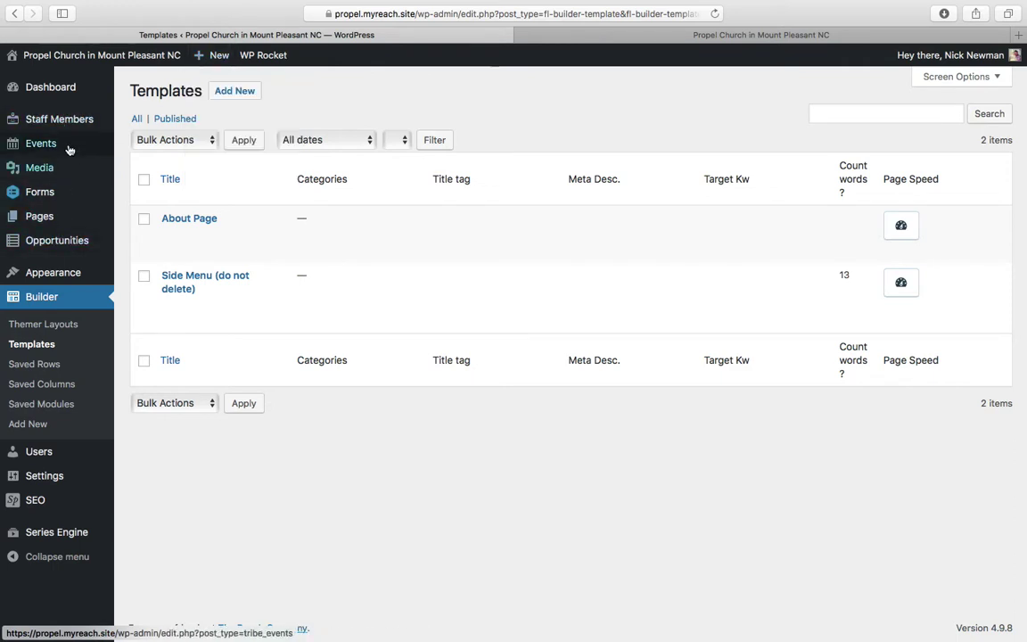
pyautogui.moveTo(255, 58)
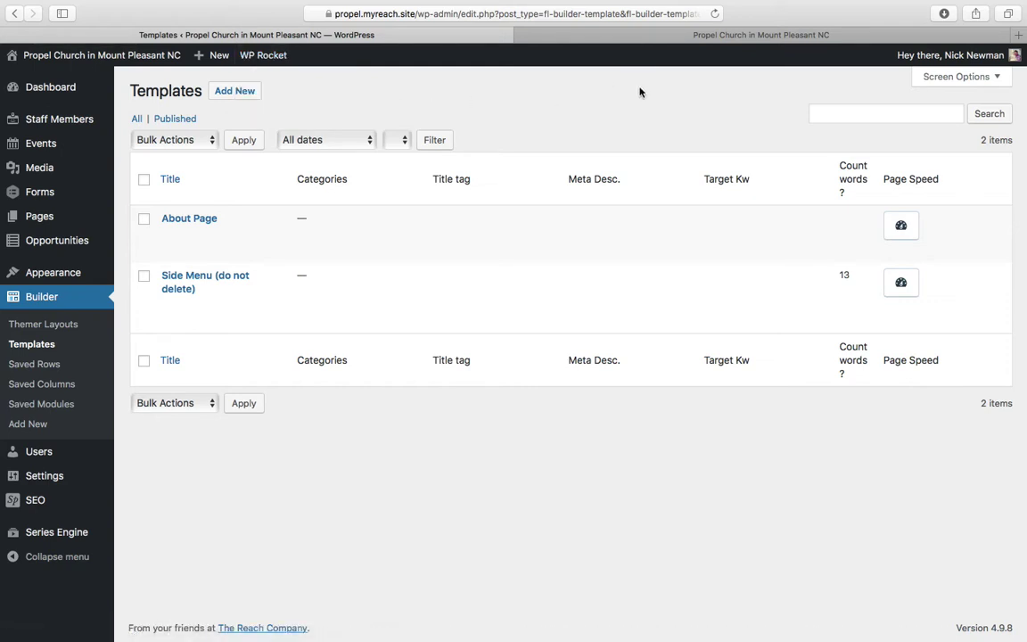
# - Reload the live home page, view the sections of its Customize screen and close the customizer
pyautogui.click(567, 36)
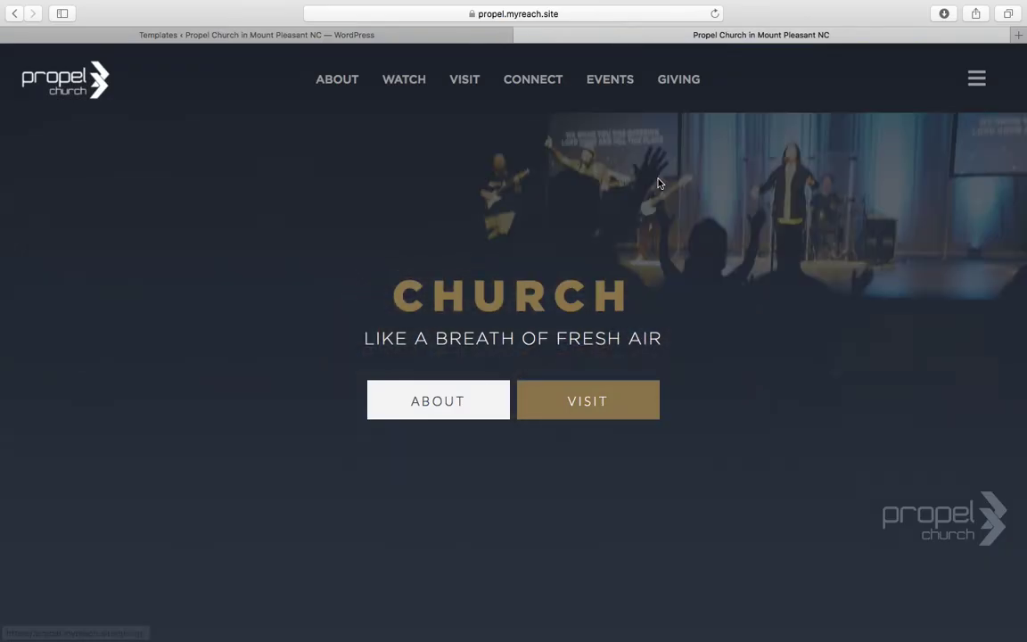
pyautogui.click(714, 13)
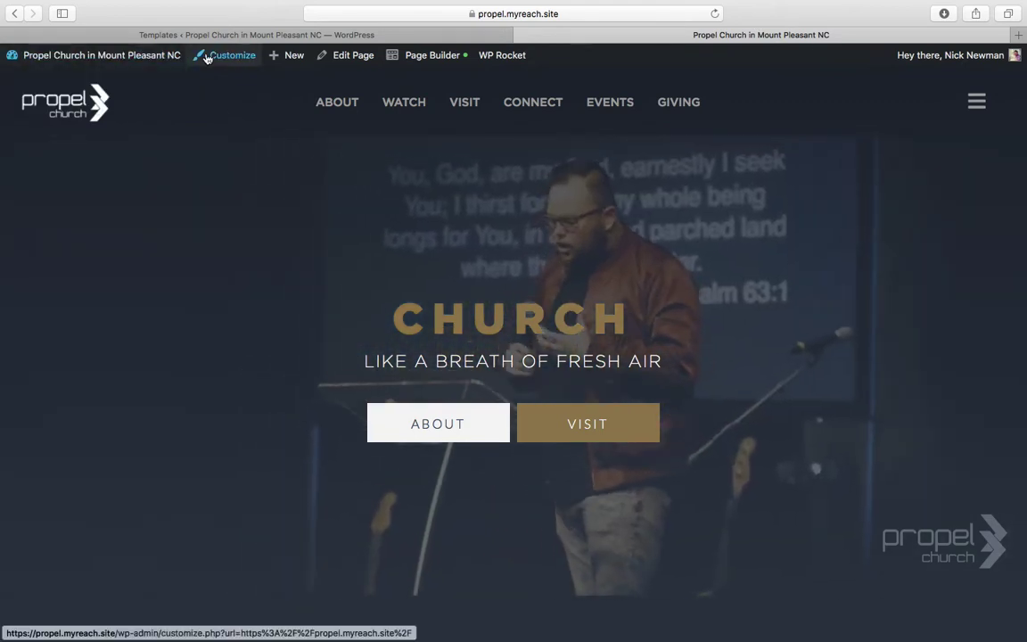
pyautogui.moveTo(100, 55)
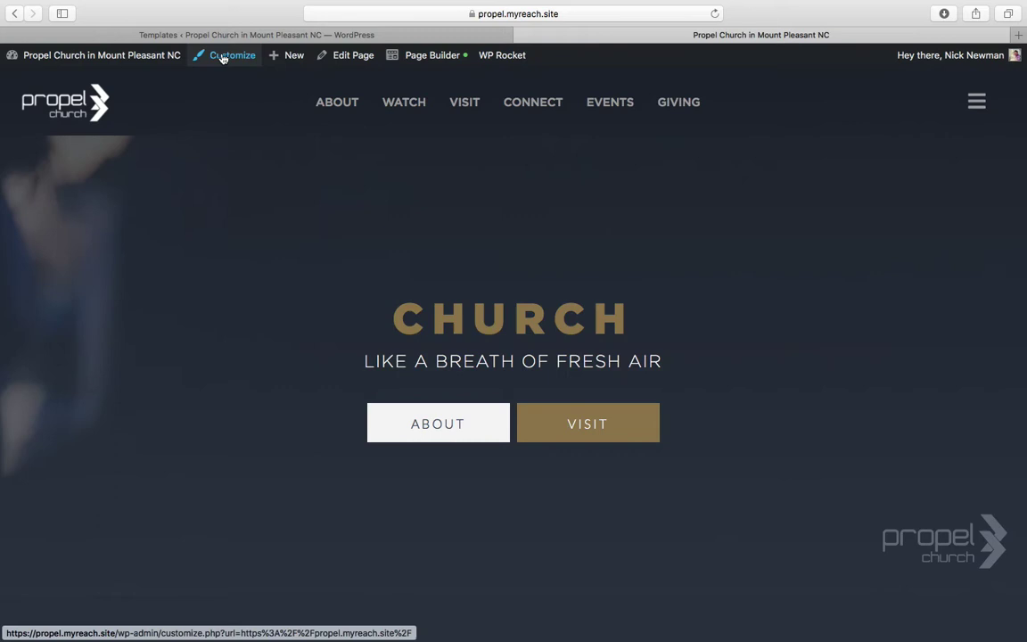
pyautogui.click(216, 57)
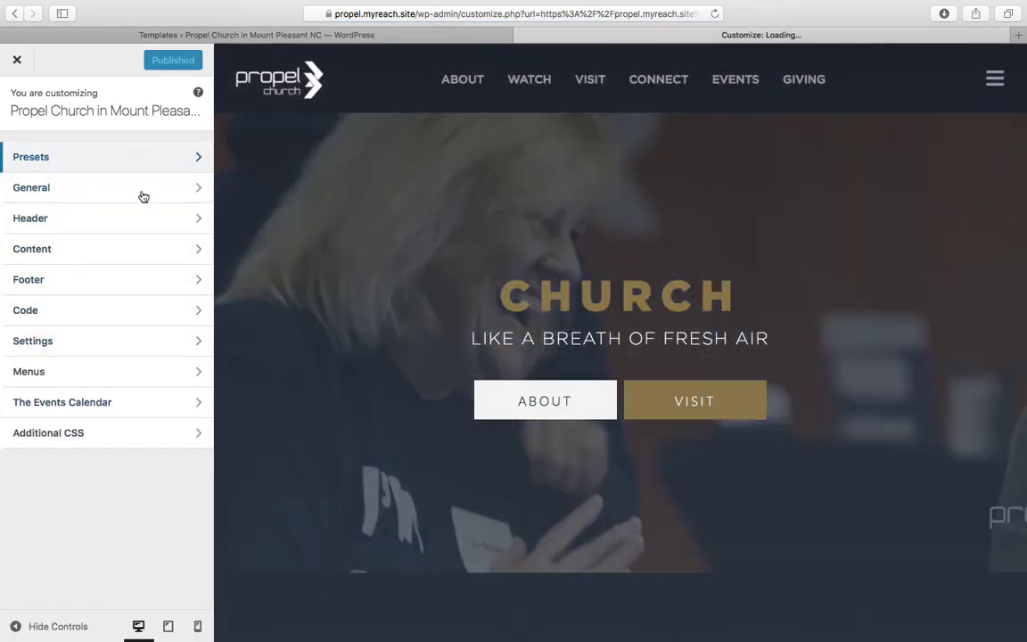
pyautogui.click(17, 62)
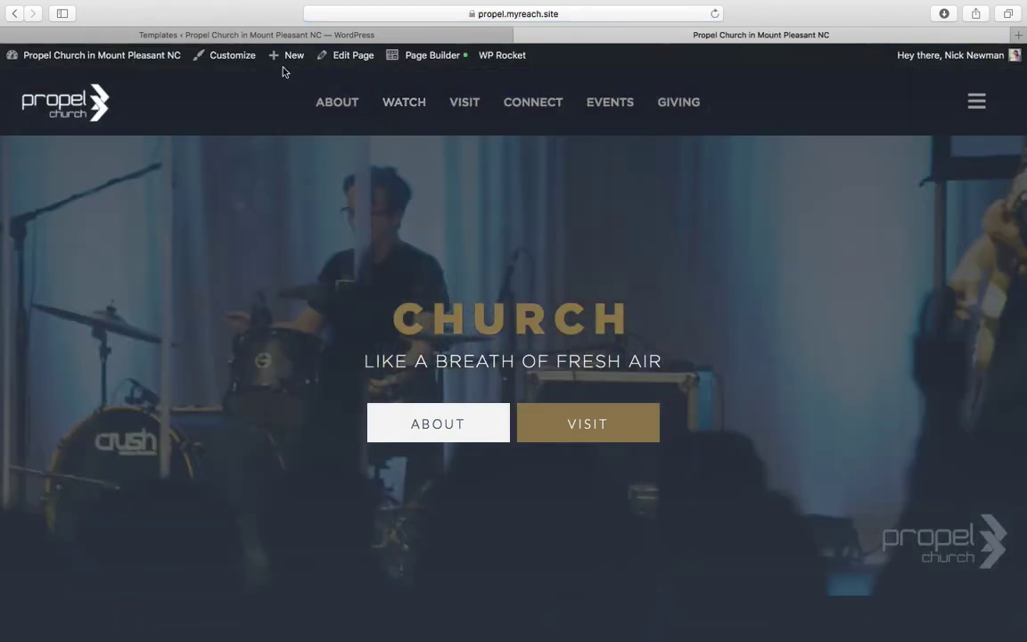
# - Open the home page's Edit Page screen in a new browser tab
pyautogui.moveTo(290, 57)
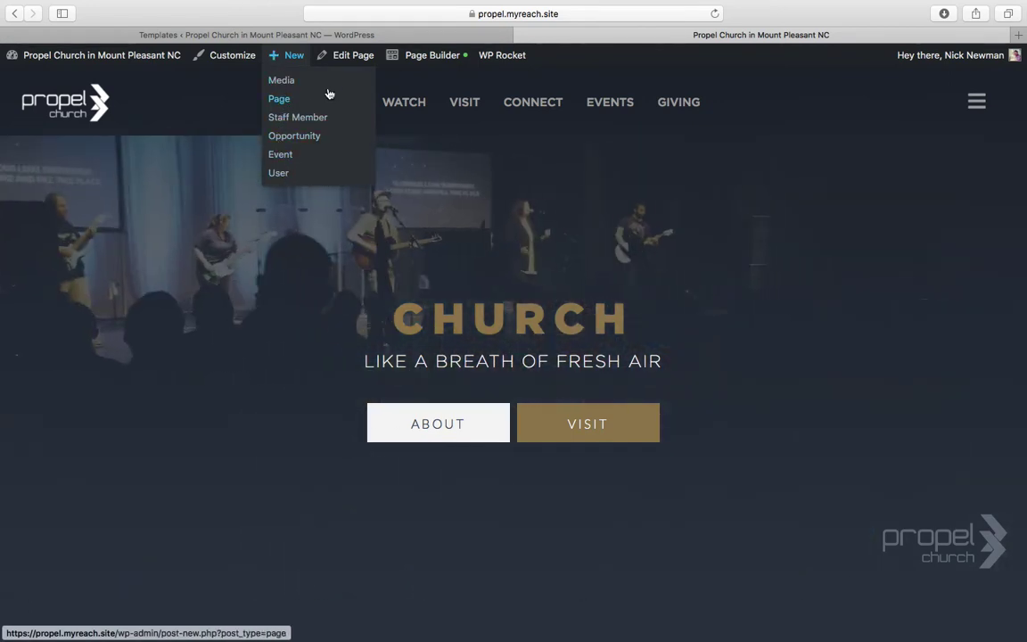
pyautogui.rightClick(347, 59)
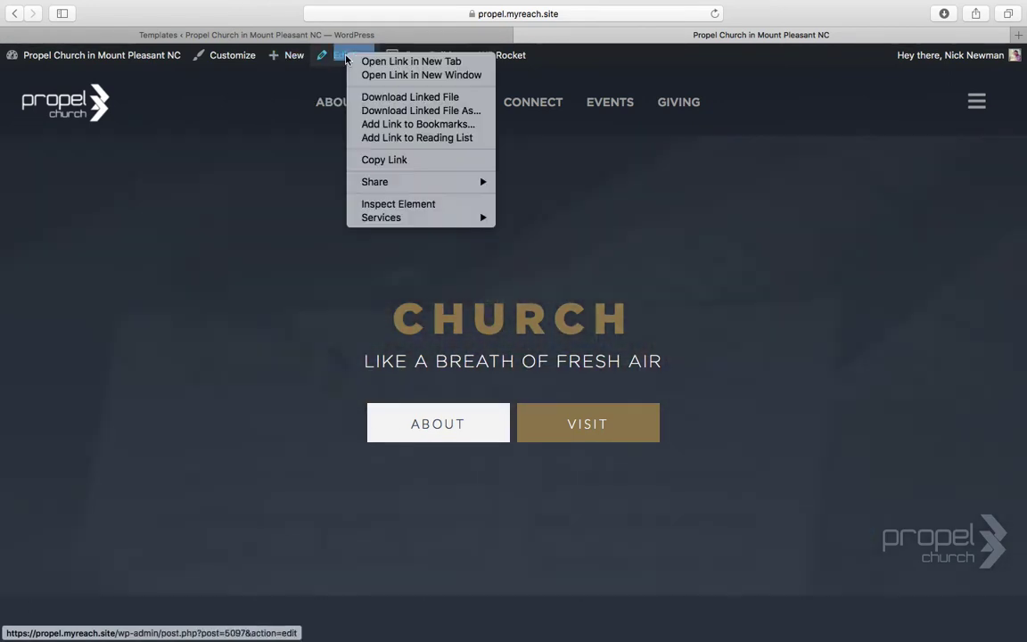
pyautogui.click(392, 62)
pyautogui.click(796, 41)
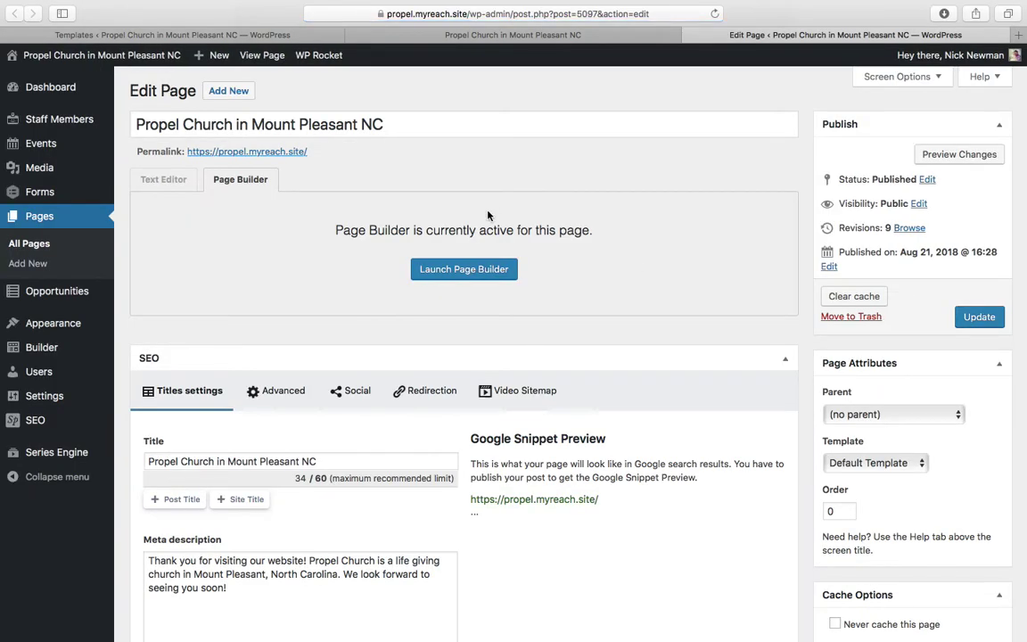
# - Examine the home page's SEO title, meta description, snippet preview and content analysis, and return to the live home page
pyautogui.scroll(-5, 630, 304)
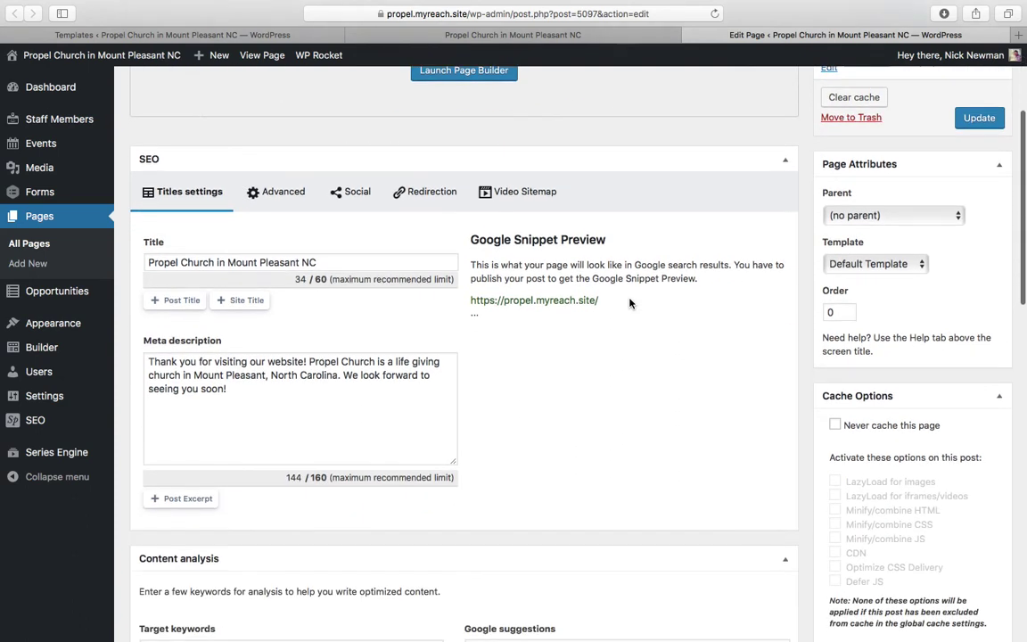
pyautogui.scroll(4, 630, 300)
pyautogui.scroll(-3, 431, 308)
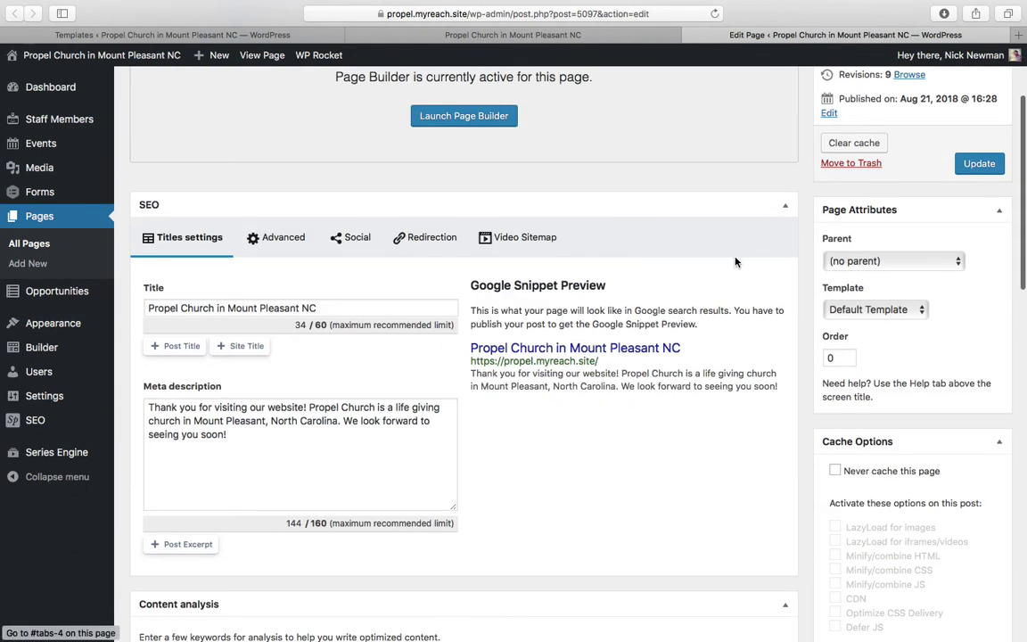
pyautogui.scroll(-10, 802, 204)
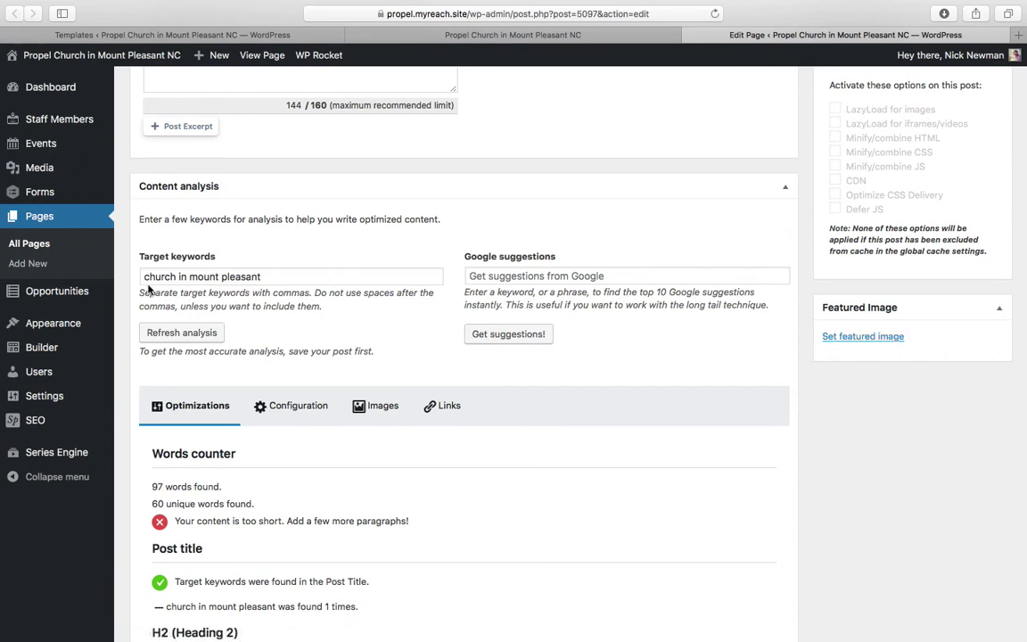
pyautogui.scroll(-2, 640, 267)
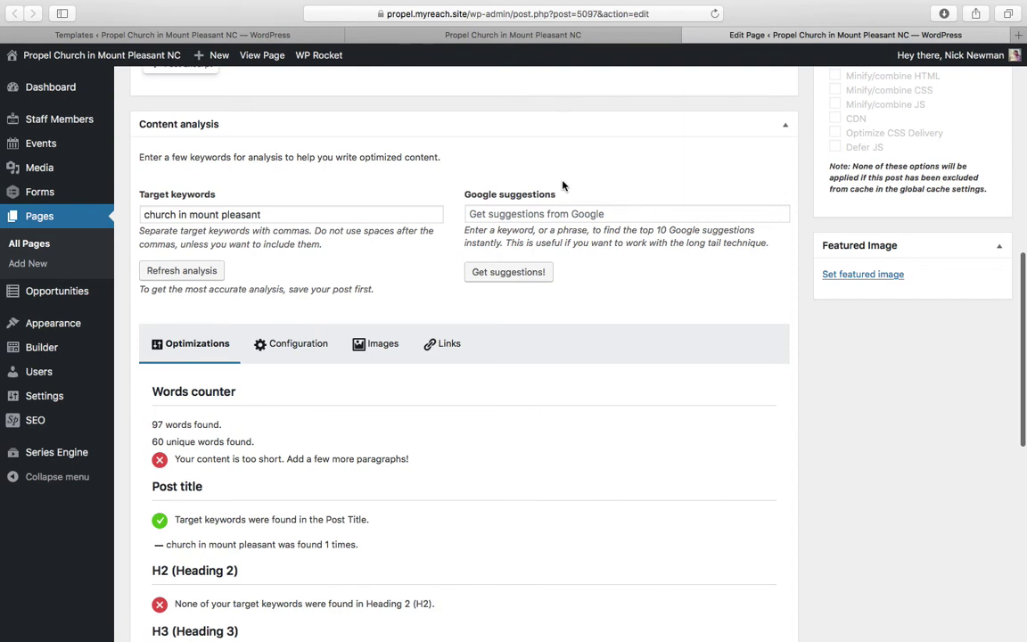
pyautogui.scroll(15, 568, 296)
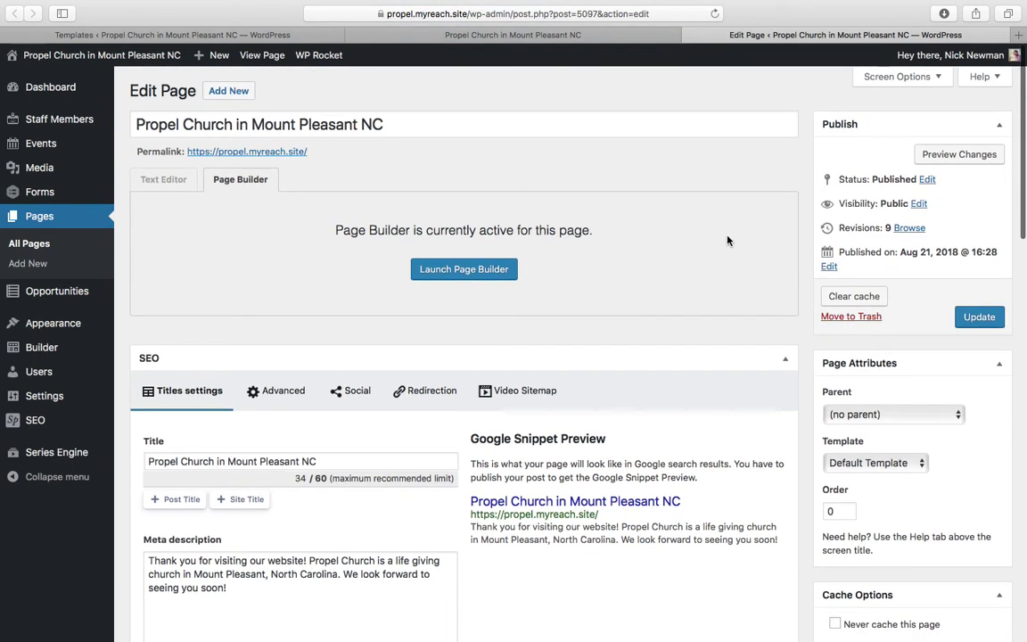
pyautogui.click(512, 34)
pyautogui.click(689, 35)
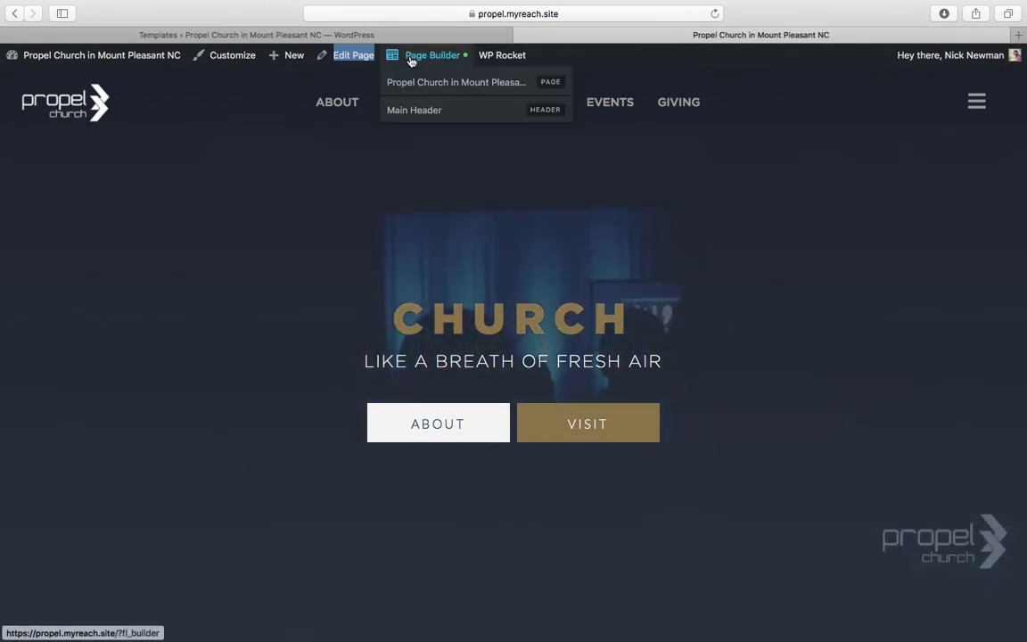
# - Open the home page in Page Builder, finish editing and publish it
pyautogui.click(417, 59)
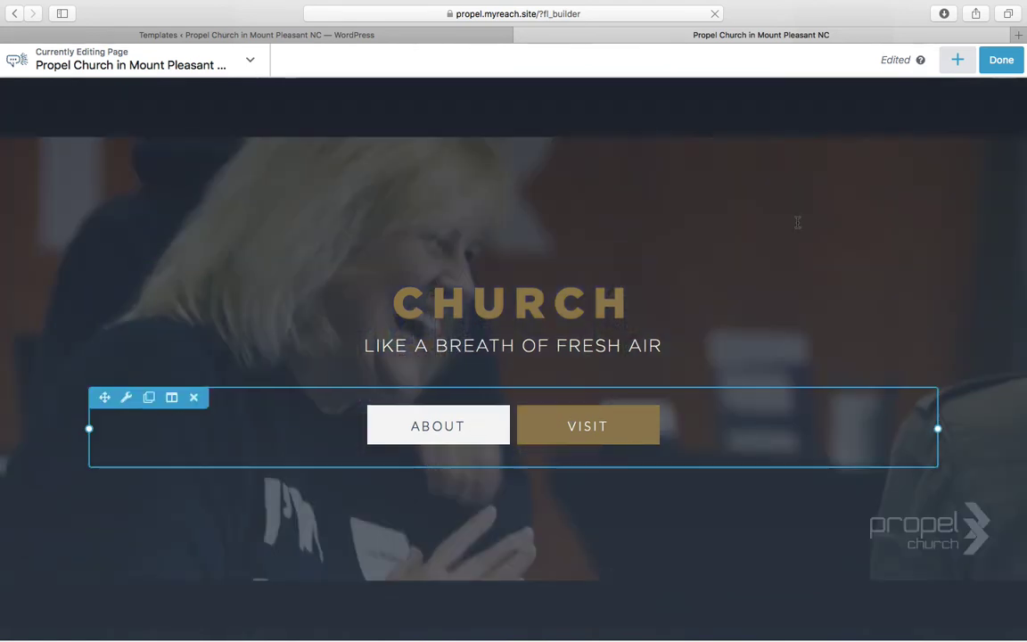
pyautogui.click(1001, 60)
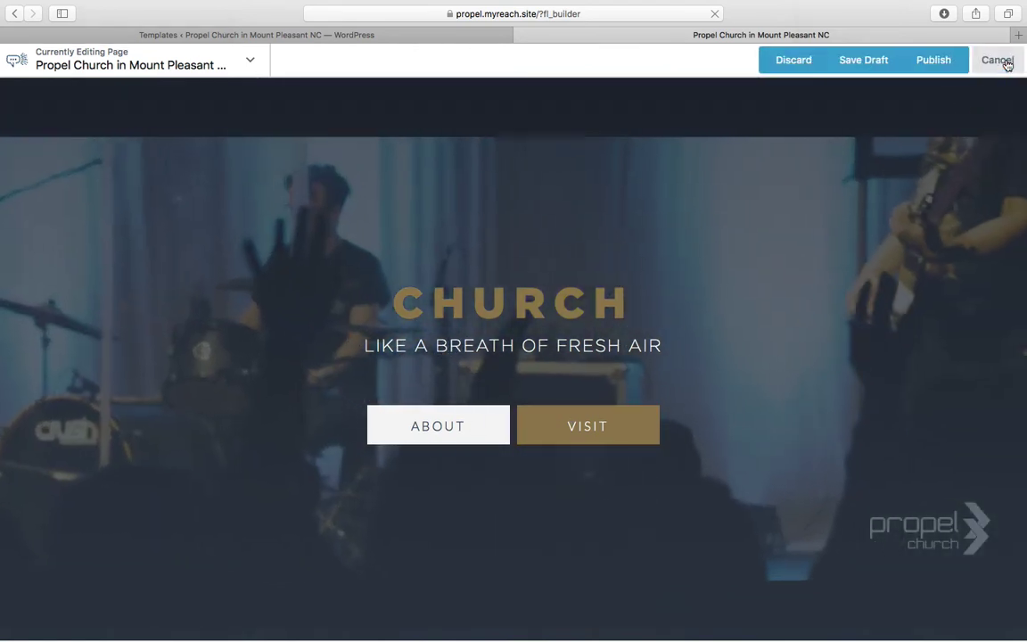
pyautogui.click(931, 60)
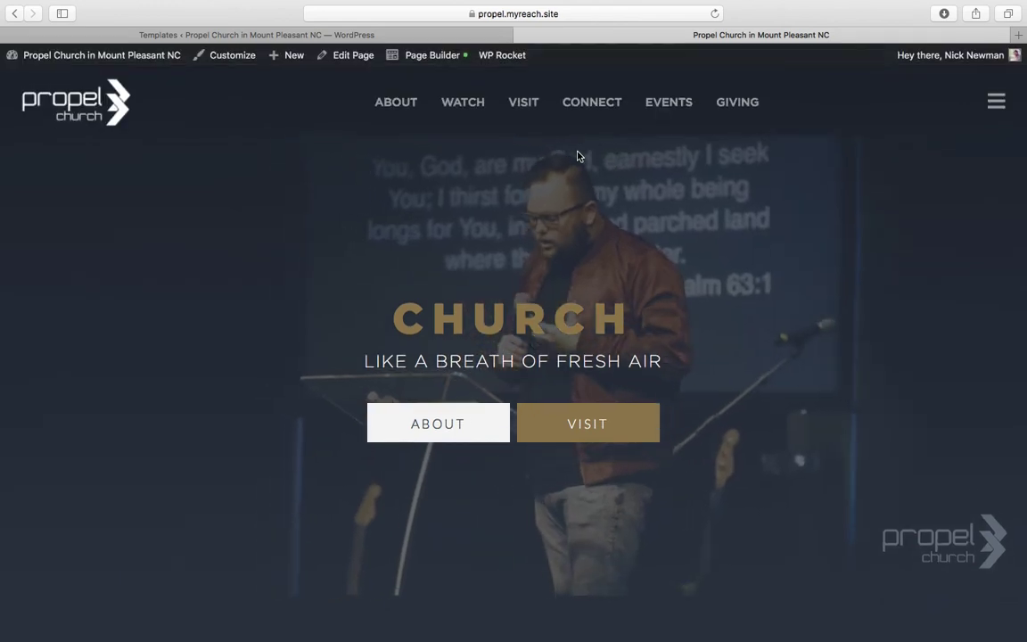
pyautogui.moveTo(507, 57)
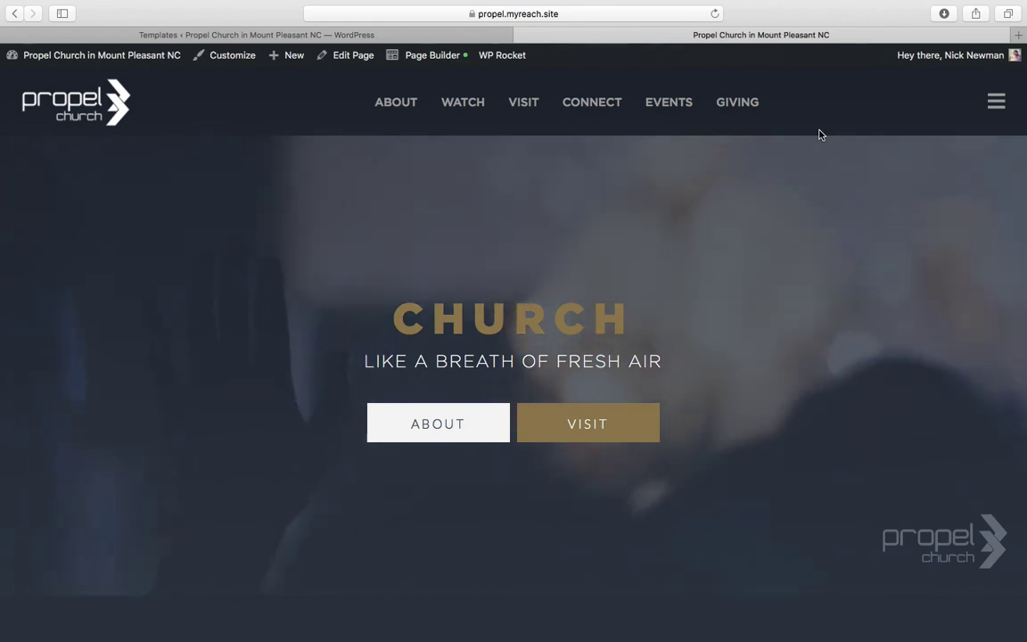
pyautogui.moveTo(647, 5)
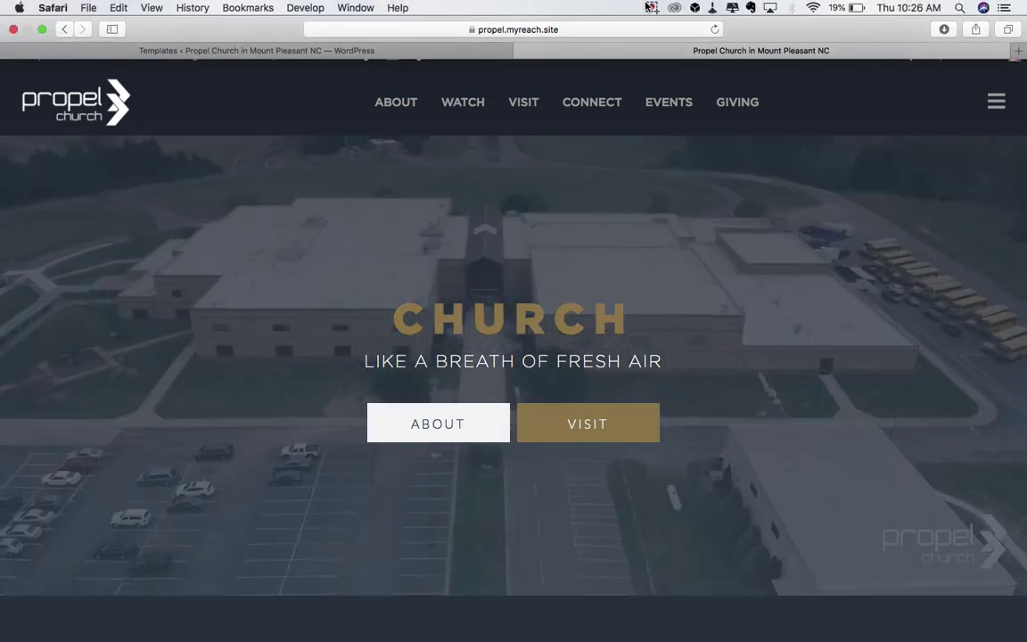